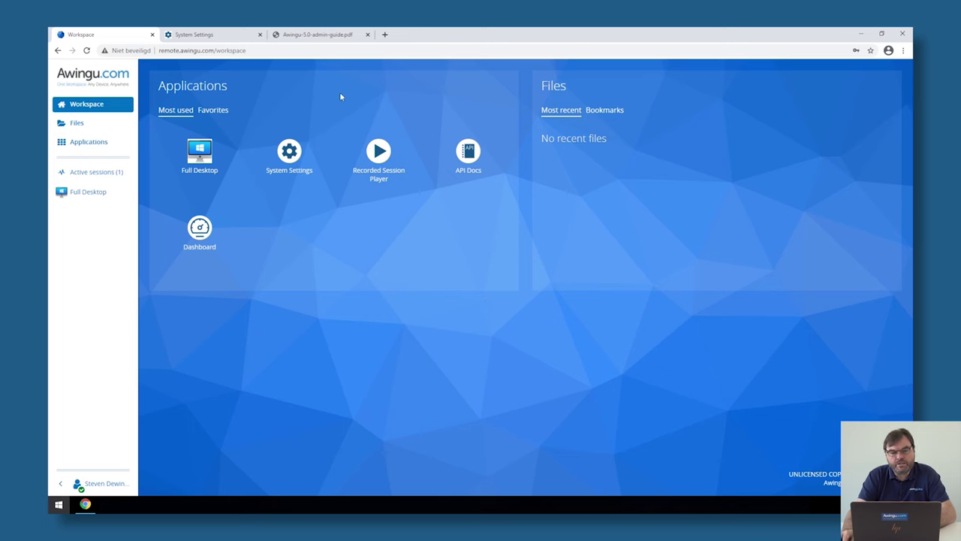
Review the GPO requirements for application servers in the admin guide and the RemoteApp programs of mycollection in the Full Desktop session
{"action": "left_click", "coordinate": [339, 39]}
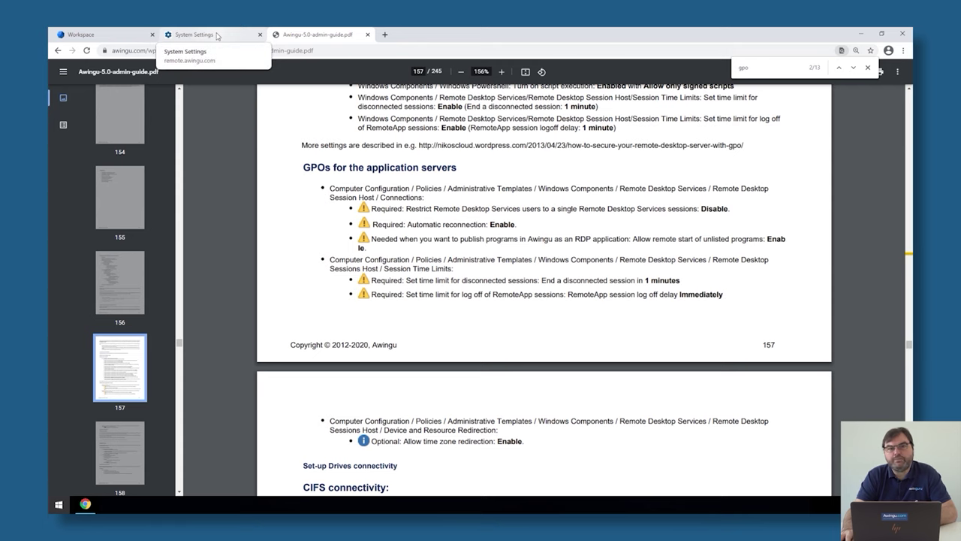
{"action": "left_click", "coordinate": [216, 35]}
{"action": "left_click", "coordinate": [122, 37]}
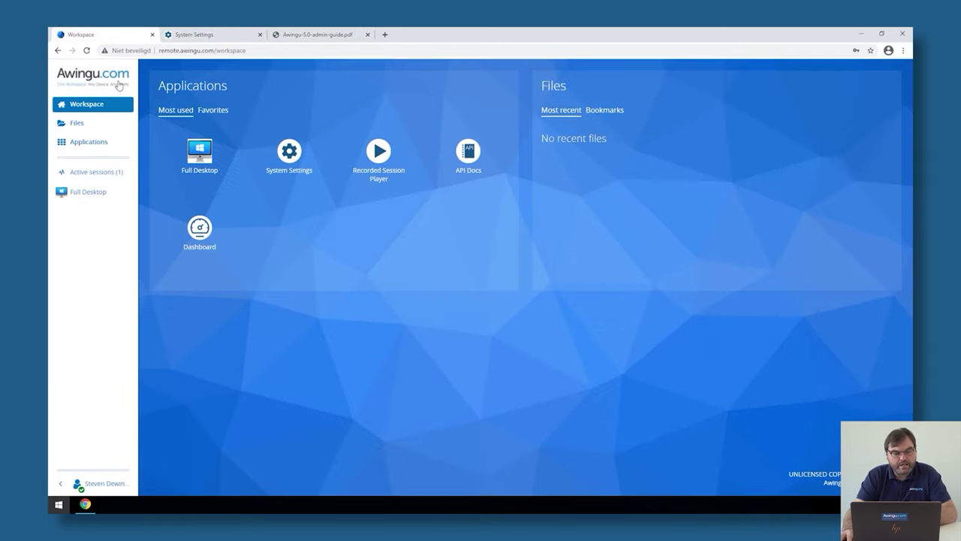
{"action": "left_click", "coordinate": [105, 193]}
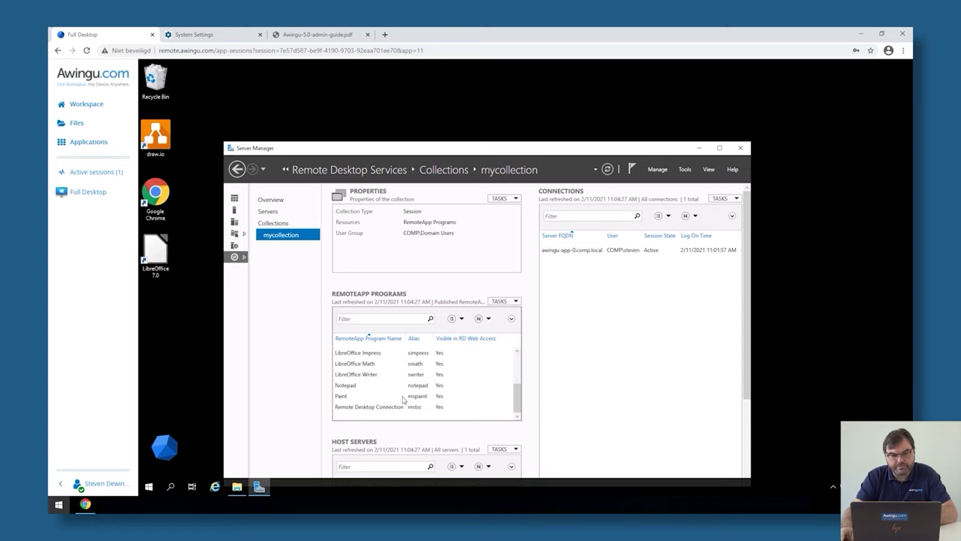
{"action": "left_click", "coordinate": [316, 38]}
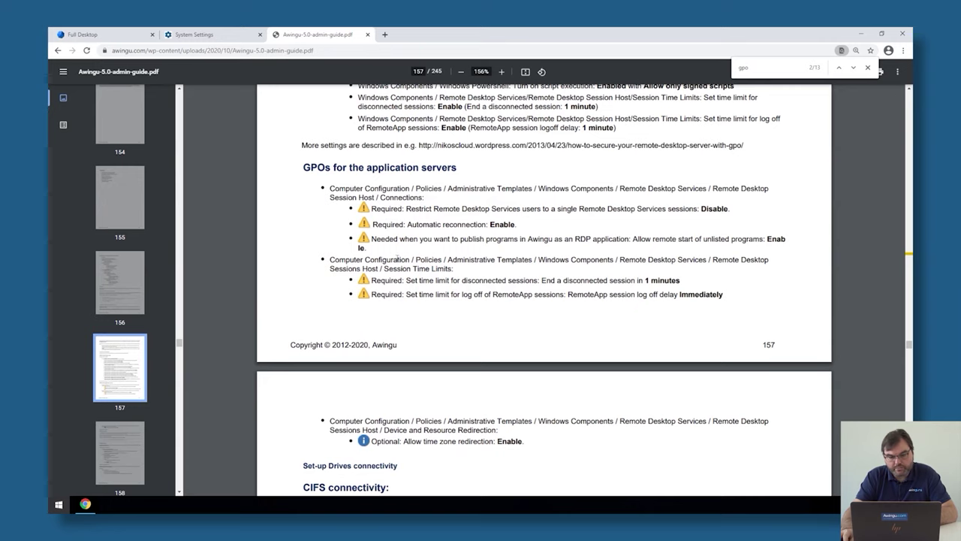
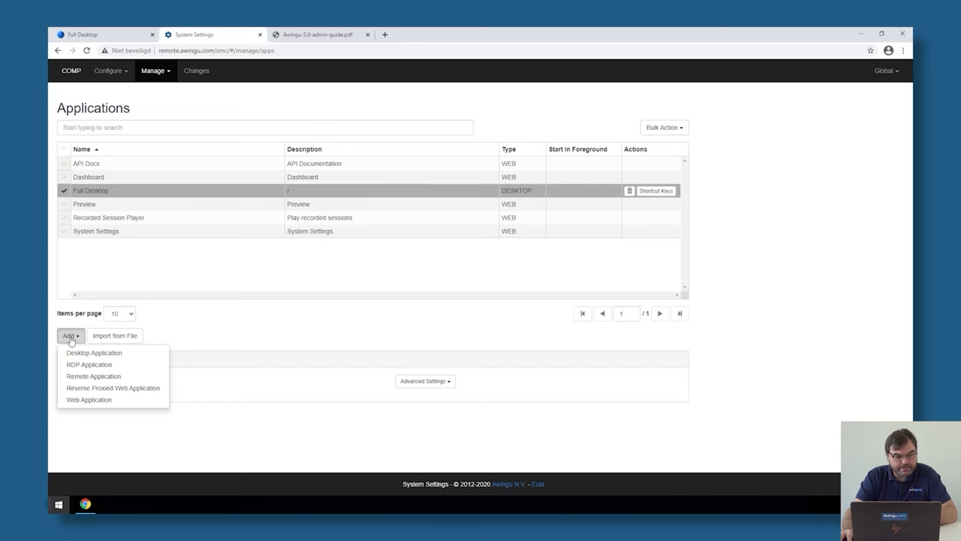
Start adding a remote application in System Settings and name it MS Paint
{"action": "left_click", "coordinate": [89, 377]}
{"action": "scroll", "coordinate": [275, 335], "scroll_direction": "down", "scroll_amount": 3}
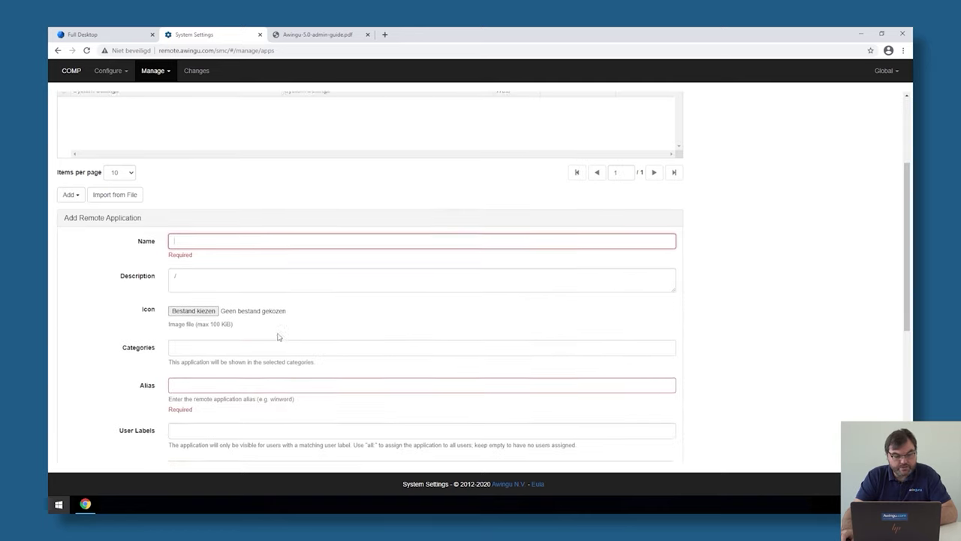
{"action": "type", "text": "M"}
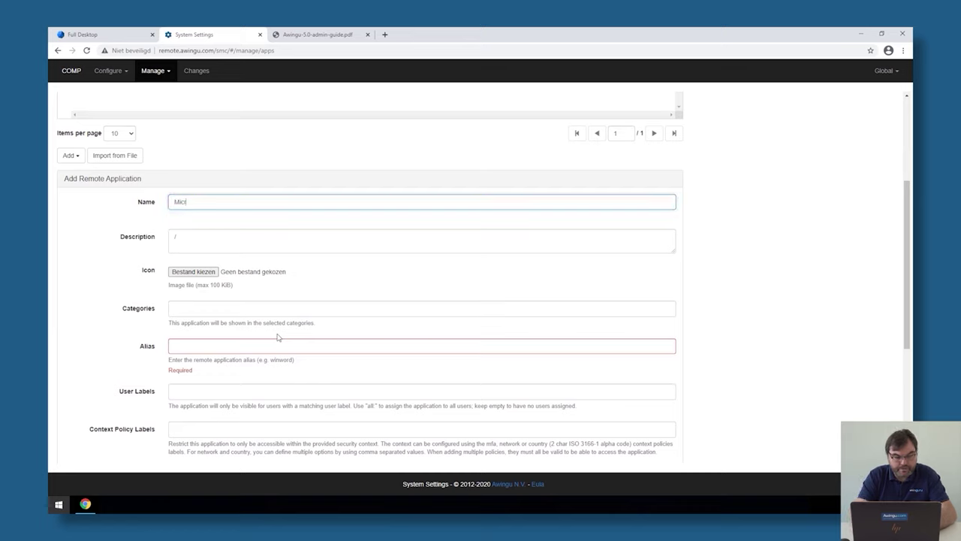
{"action": "type", "text": "S Paint"}
Choose paint.png from the icons folder as the application's icon
{"action": "left_click", "coordinate": [193, 270]}
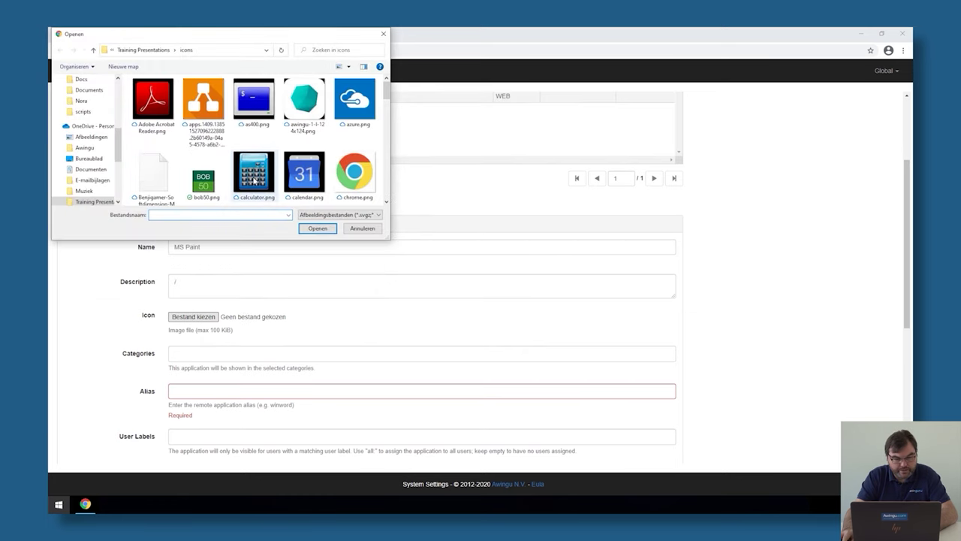
{"action": "scroll", "coordinate": [254, 178], "scroll_direction": "down", "scroll_amount": 5}
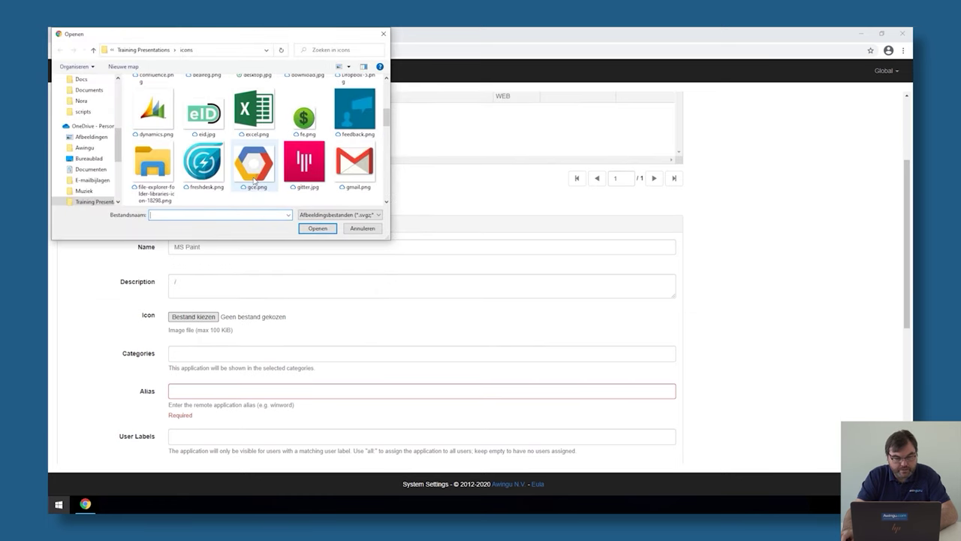
{"action": "scroll", "coordinate": [254, 179], "scroll_direction": "down", "scroll_amount": 5}
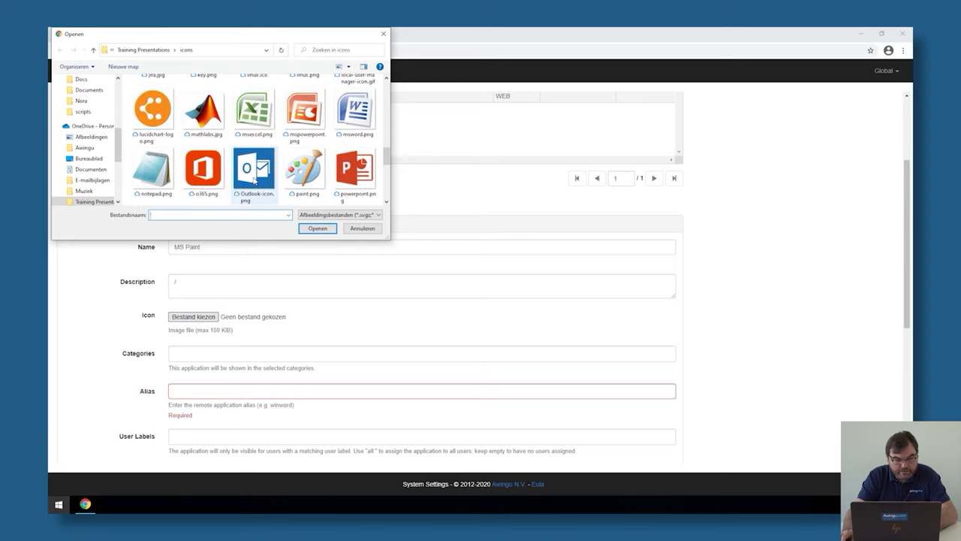
{"action": "left_click", "coordinate": [312, 165]}
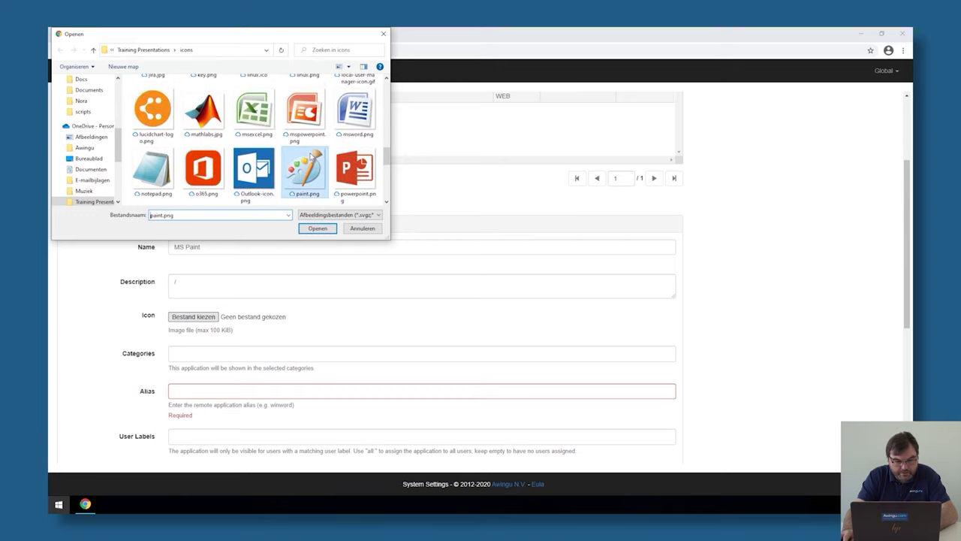
{"action": "left_click", "coordinate": [319, 227]}
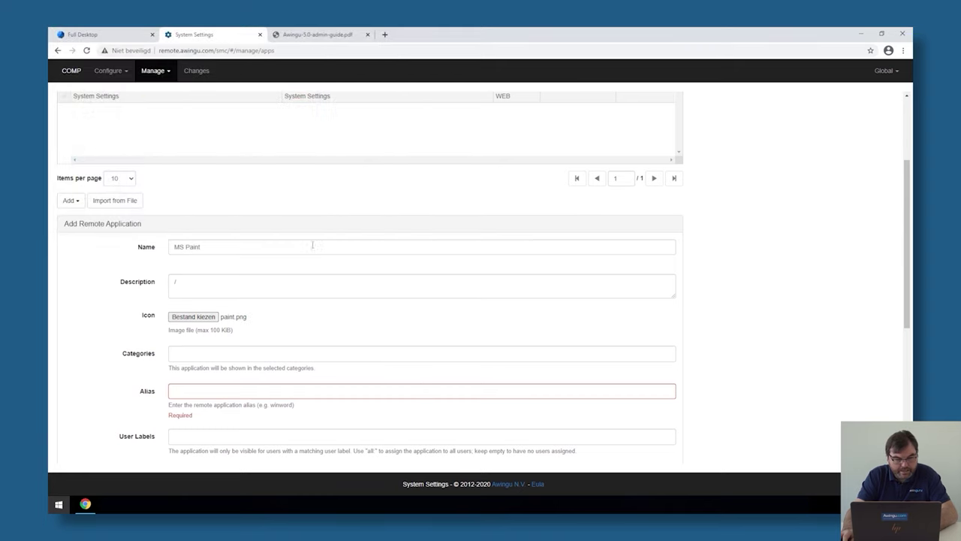
Look up Paint's alias in the RemoteApp programs of mycollection and enter mspaint as the application's alias
{"action": "scroll", "coordinate": [268, 363], "scroll_direction": "down", "scroll_amount": 1}
{"action": "left_click", "coordinate": [218, 345]}
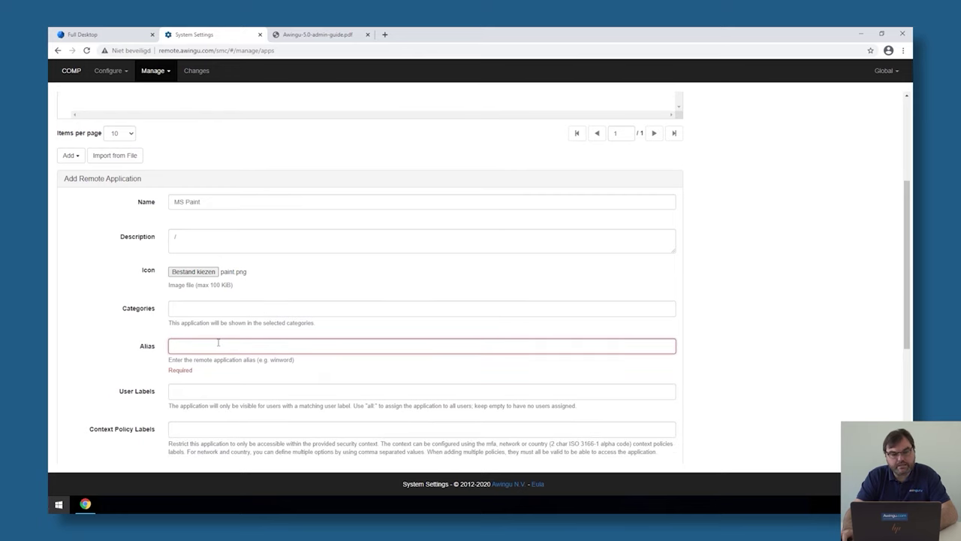
{"action": "left_click", "coordinate": [129, 41]}
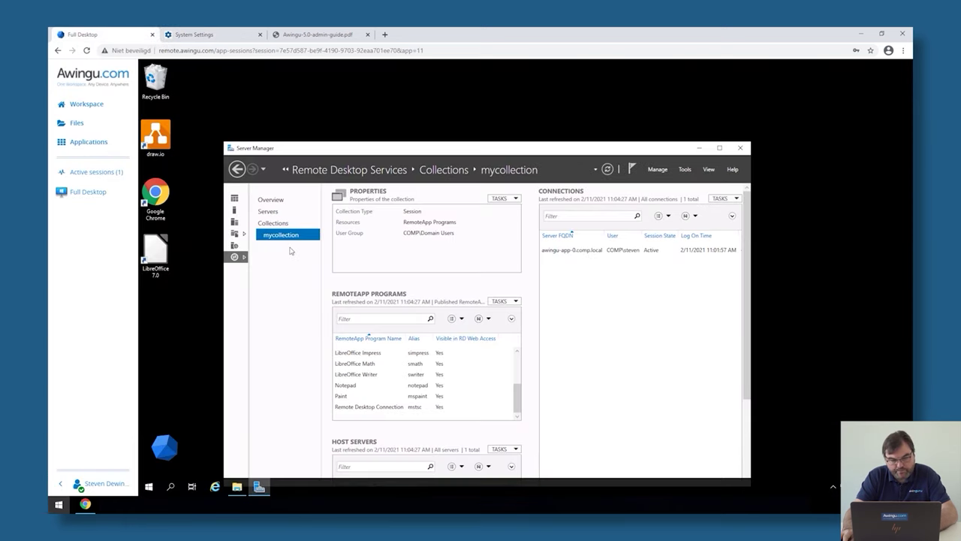
{"action": "left_click", "coordinate": [352, 398]}
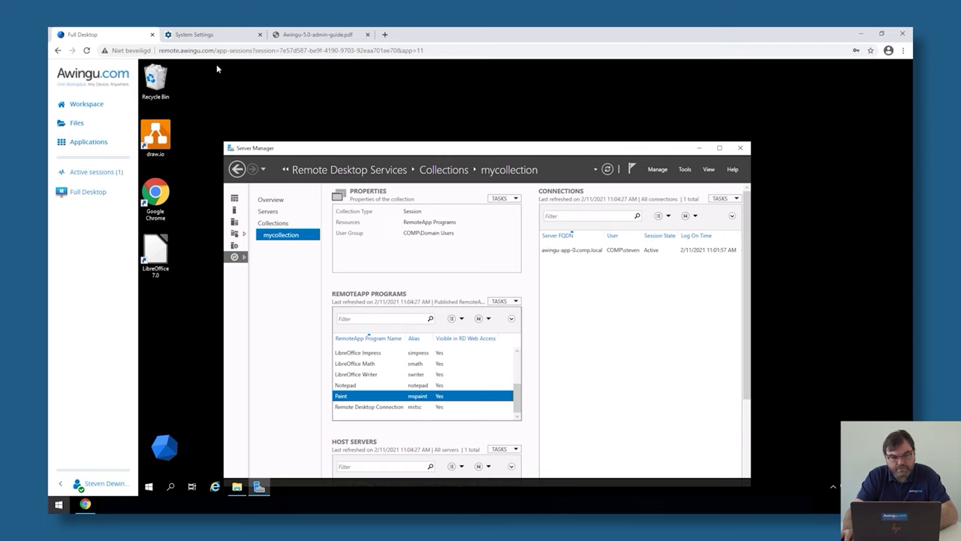
{"action": "left_click", "coordinate": [217, 41]}
{"action": "type", "text": "mspaint"}
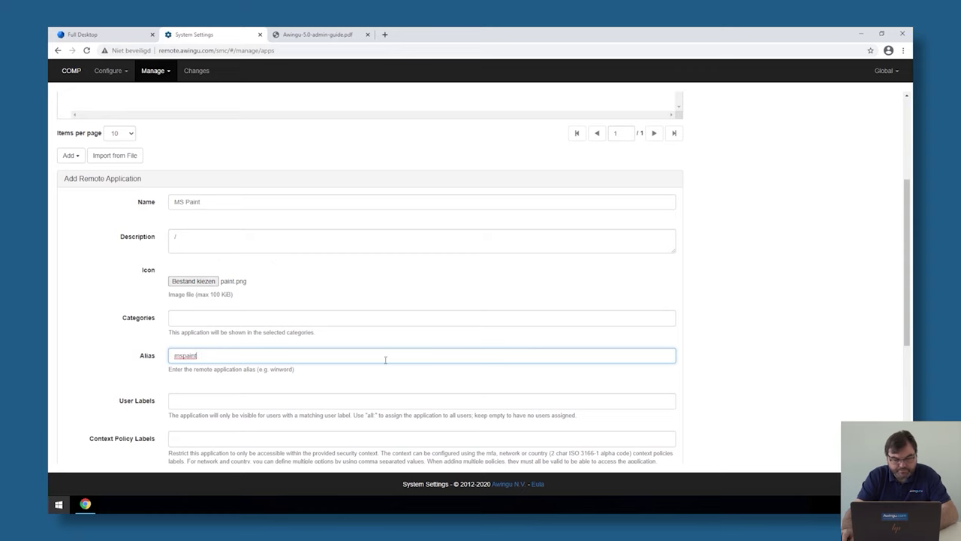
Assign the MS Paint application to all users with the user label "all:"
{"action": "scroll", "coordinate": [385, 361], "scroll_direction": "down", "scroll_amount": 2}
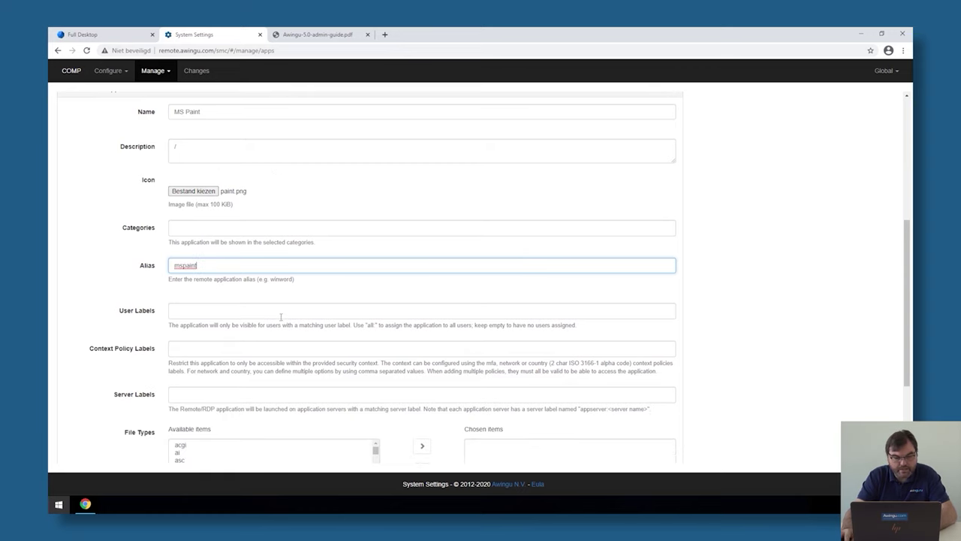
{"action": "left_click", "coordinate": [280, 314]}
{"action": "type", "text": "al"}
{"action": "left_click", "coordinate": [235, 328]}
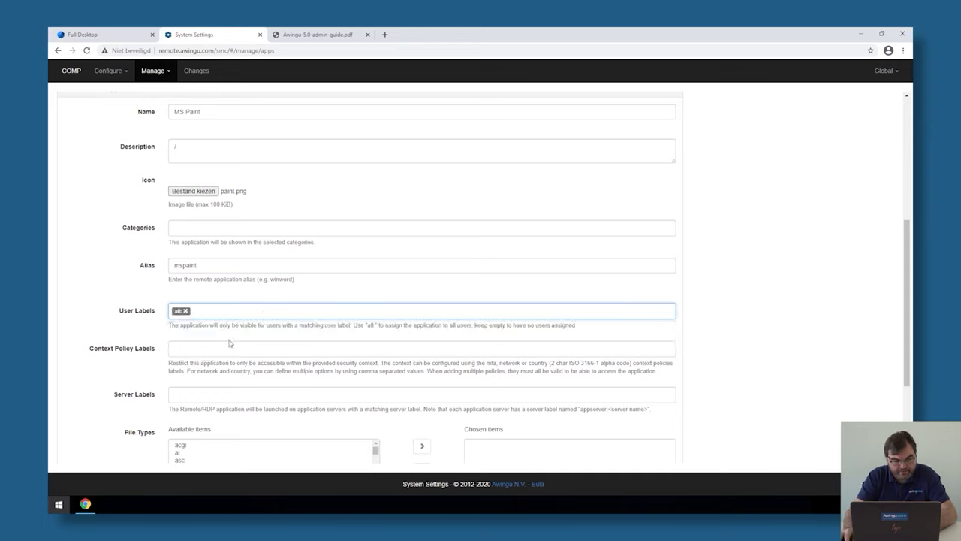
Add the server labels appserver:awingu-app-0 and appserver:awingu-app-1 to the MS Paint application
{"action": "scroll", "coordinate": [113, 355], "scroll_direction": "down", "scroll_amount": 1}
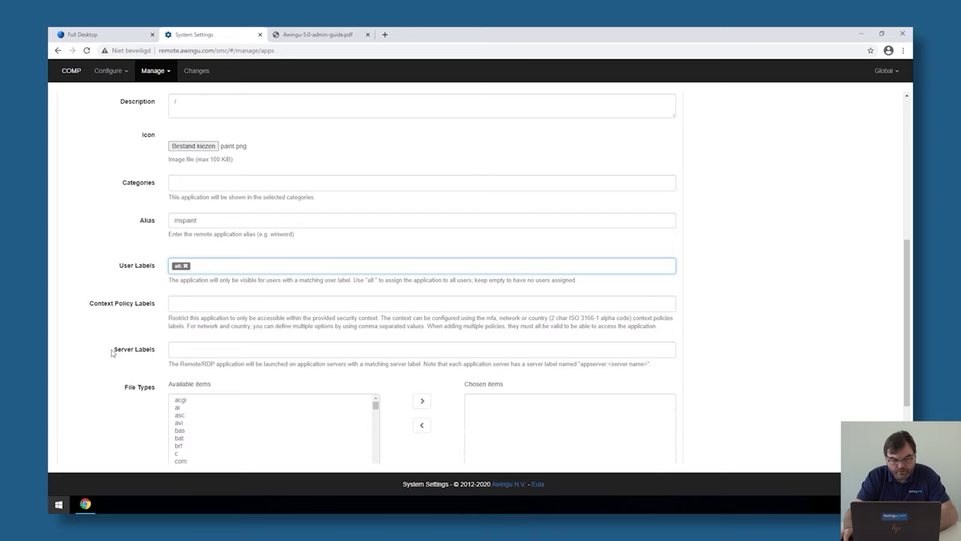
{"action": "scroll", "coordinate": [163, 357], "scroll_direction": "down", "scroll_amount": 1}
{"action": "left_click", "coordinate": [196, 304]}
{"action": "type", "text": "ap"}
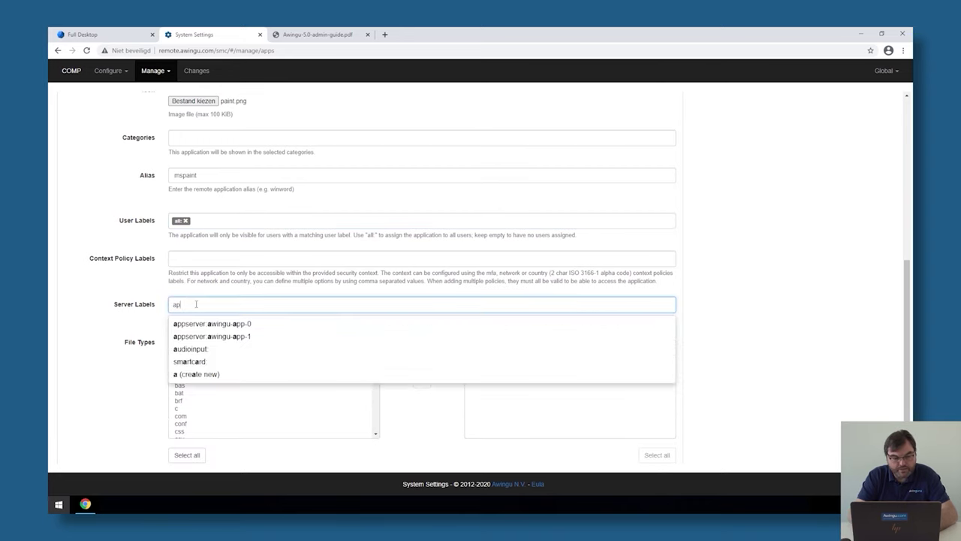
{"action": "left_click", "coordinate": [219, 324]}
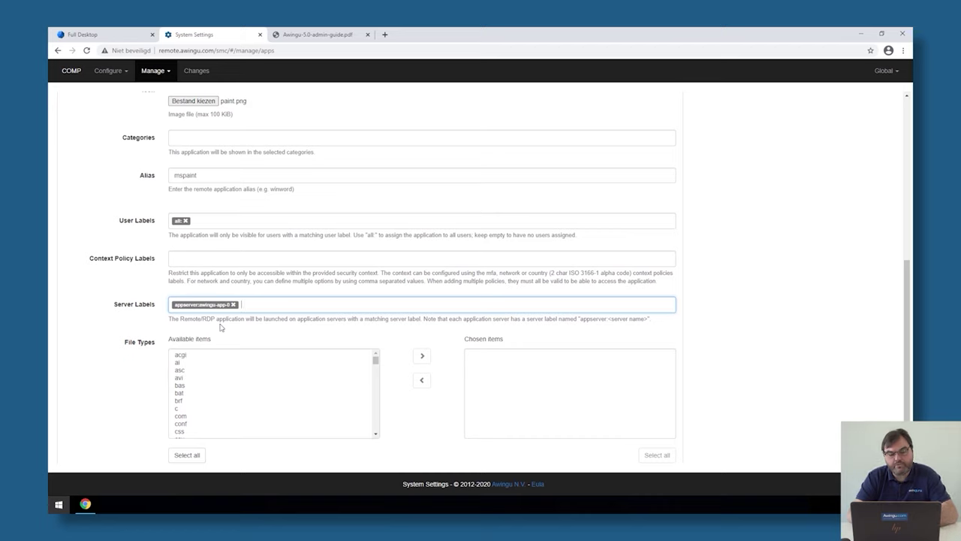
{"action": "type", "text": "ap"}
{"action": "left_click", "coordinate": [220, 324]}
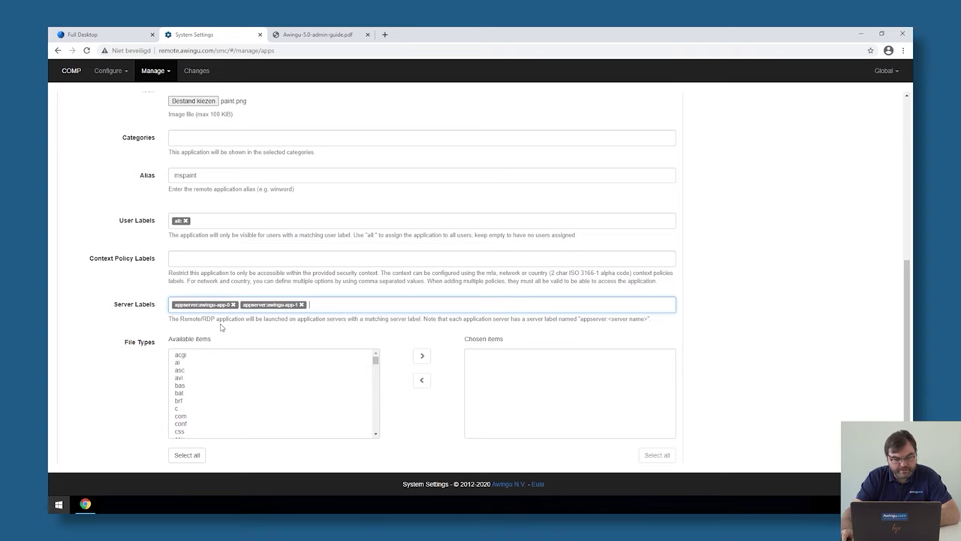
Add gif to the chosen file types of the MS Paint application
{"action": "scroll", "coordinate": [141, 367], "scroll_direction": "down", "scroll_amount": 1}
{"action": "scroll", "coordinate": [141, 367], "scroll_direction": "down", "scroll_amount": 1}
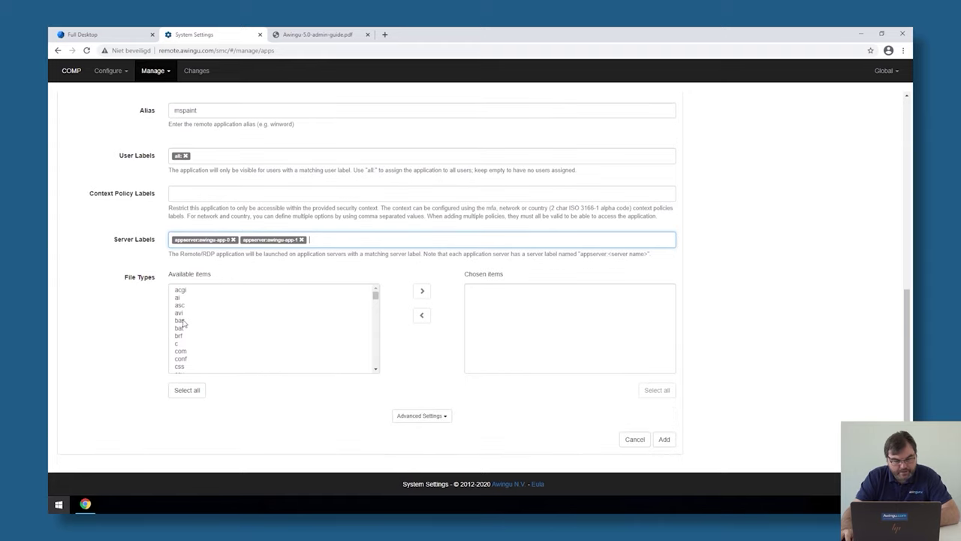
{"action": "left_click", "coordinate": [183, 318]}
{"action": "scroll", "coordinate": [189, 340], "scroll_direction": "down", "scroll_amount": 5}
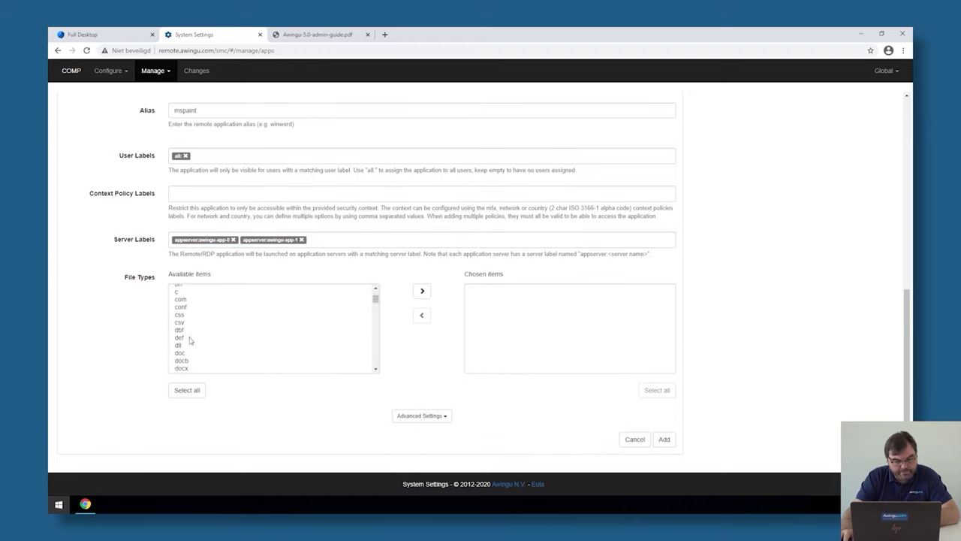
{"action": "scroll", "coordinate": [189, 338], "scroll_direction": "down", "scroll_amount": 2}
{"action": "left_click", "coordinate": [183, 322]}
{"action": "left_click", "coordinate": [422, 290]}
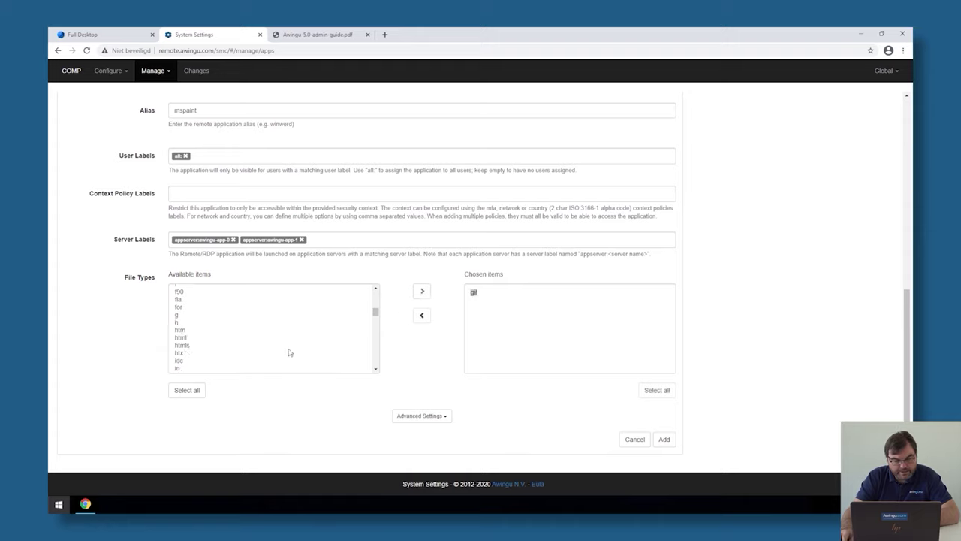
Add jpg to the chosen file types of the MS Paint application
{"action": "scroll", "coordinate": [213, 347], "scroll_direction": "down", "scroll_amount": 2}
{"action": "scroll", "coordinate": [213, 346], "scroll_direction": "down", "scroll_amount": 3}
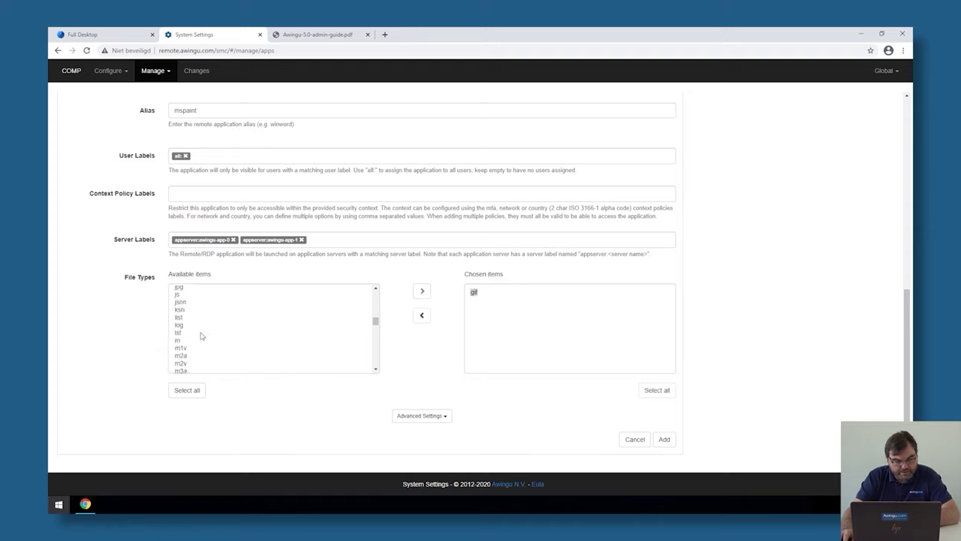
{"action": "left_click", "coordinate": [180, 288]}
{"action": "left_click", "coordinate": [422, 290]}
{"action": "scroll", "coordinate": [220, 360], "scroll_direction": "down", "scroll_amount": 2}
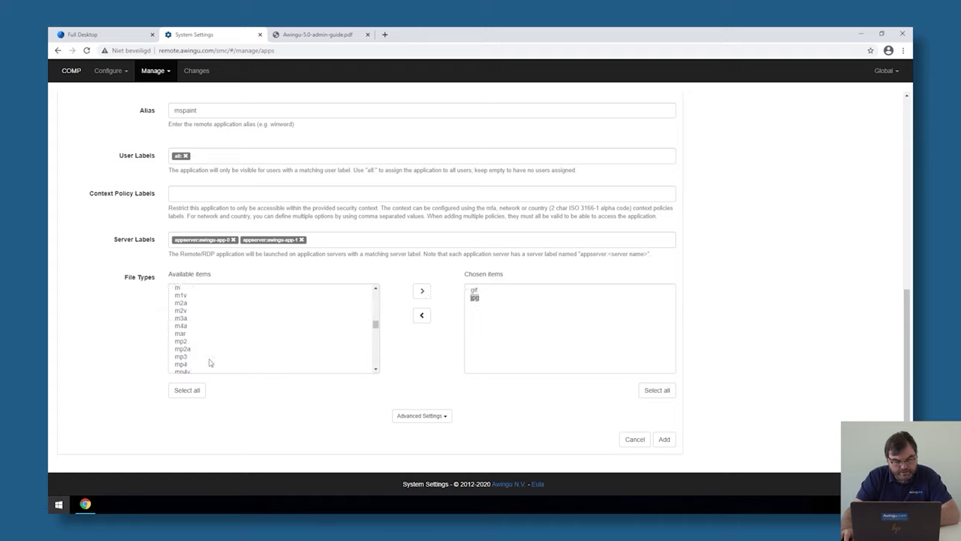
{"action": "scroll", "coordinate": [201, 347], "scroll_direction": "down", "scroll_amount": 1}
{"action": "scroll", "coordinate": [202, 348], "scroll_direction": "up", "scroll_amount": 2}
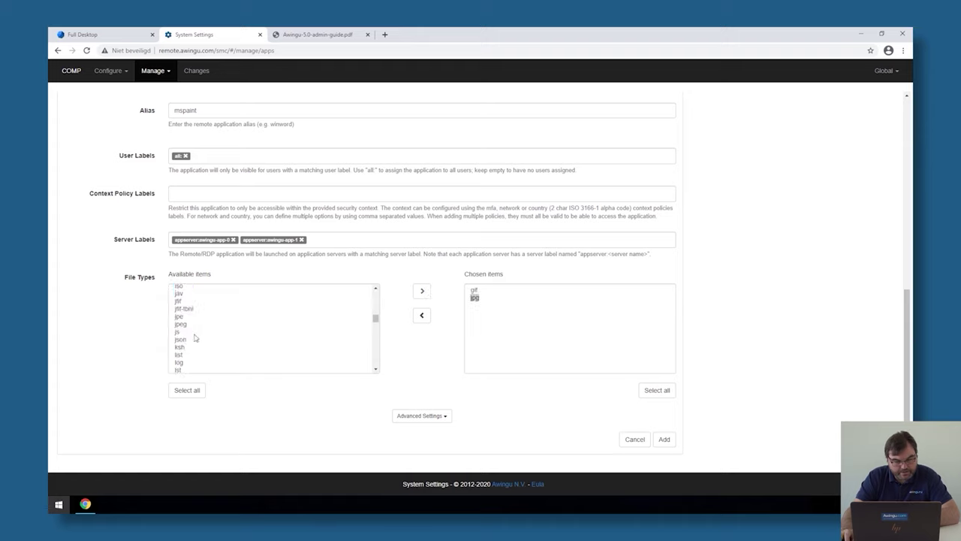
{"action": "scroll", "coordinate": [195, 347], "scroll_direction": "up", "scroll_amount": 1}
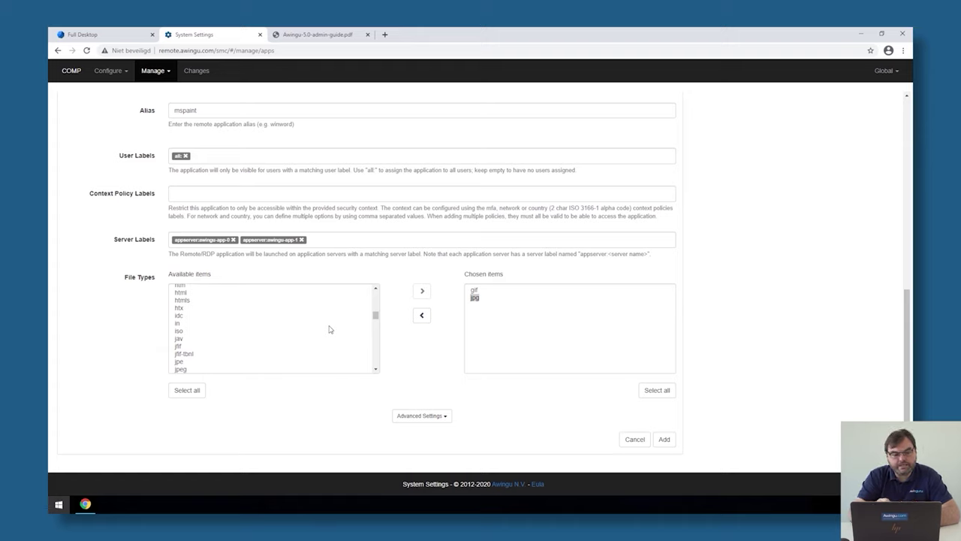
Check the user assignment and command-line parameter settings in the Paint RemoteApp's properties in the Full Desktop session, then close them
{"action": "left_click", "coordinate": [112, 35]}
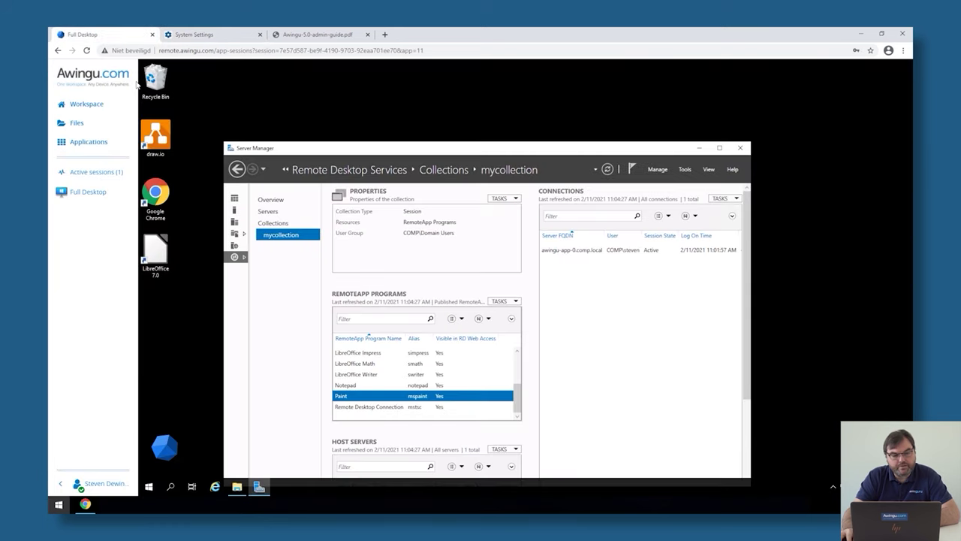
{"action": "right_click", "coordinate": [359, 400]}
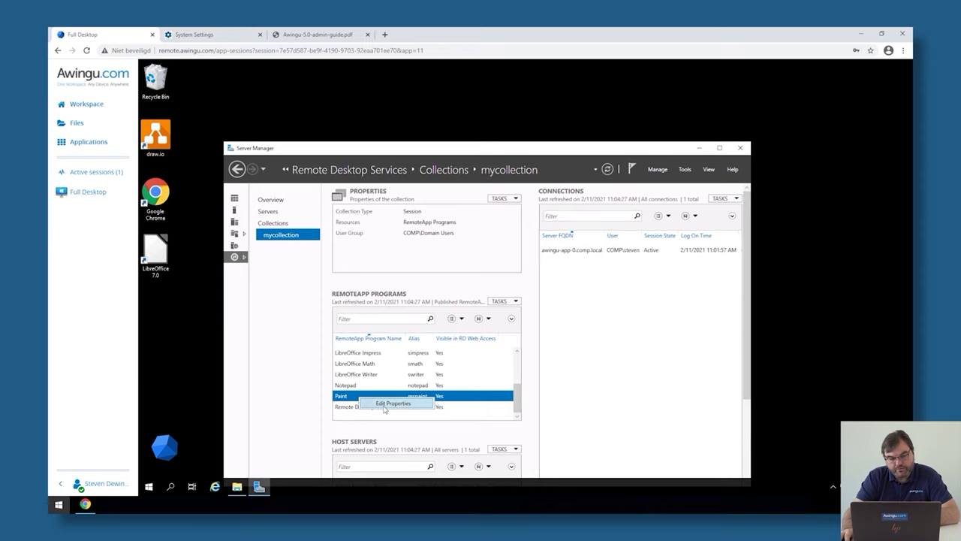
{"action": "left_click", "coordinate": [384, 404]}
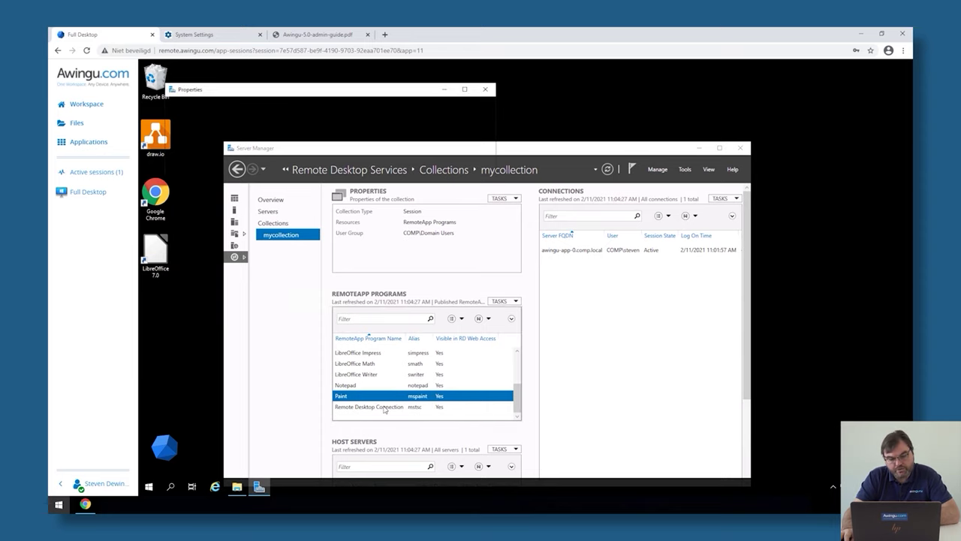
{"action": "left_click", "coordinate": [193, 159]}
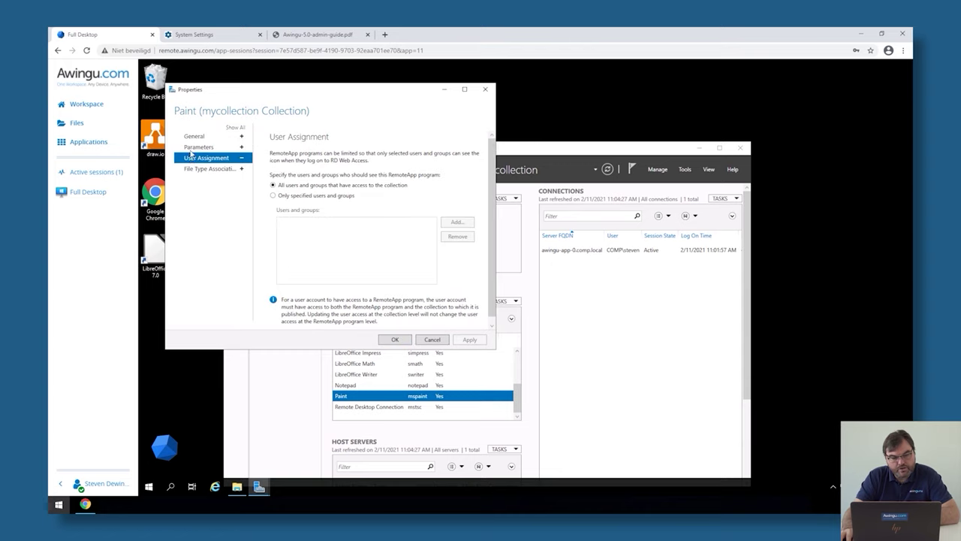
{"action": "left_click", "coordinate": [193, 150]}
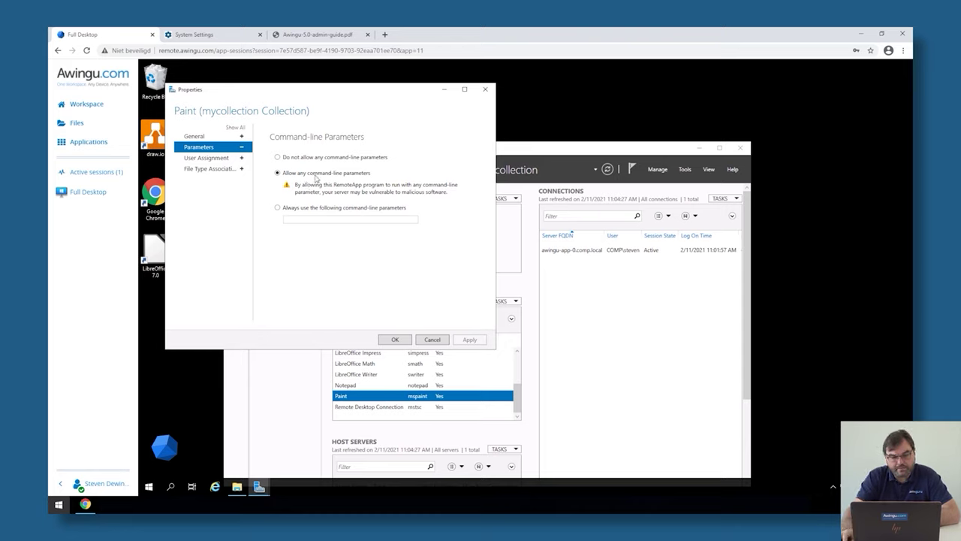
{"action": "left_click", "coordinate": [395, 340]}
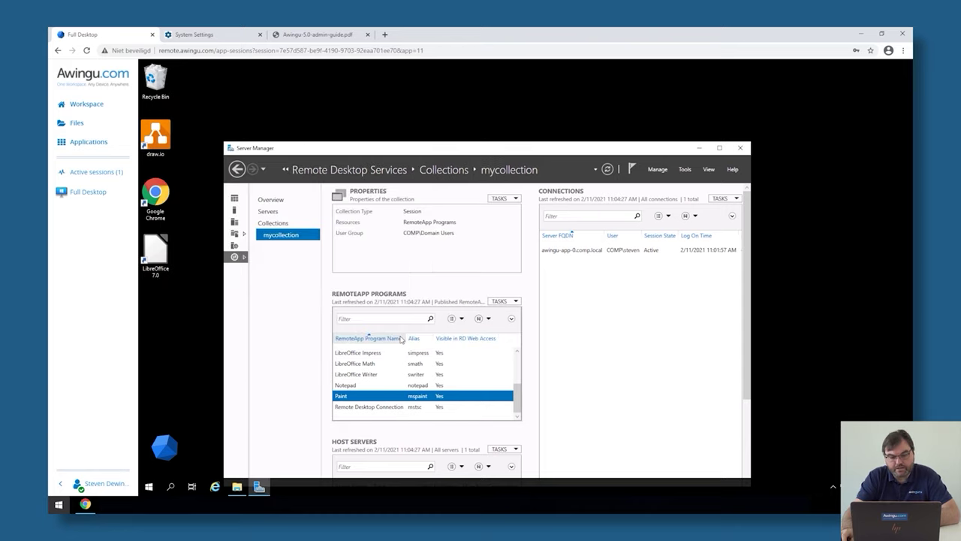
Return to System Settings, enable Session Merge in the MS Paint application's advanced settings and add the application
{"action": "left_click", "coordinate": [212, 35]}
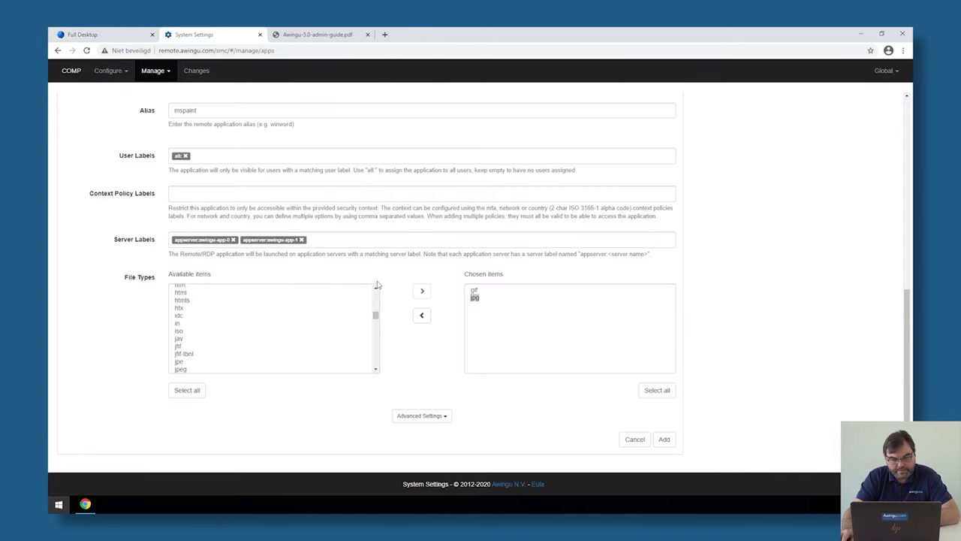
{"action": "left_click", "coordinate": [414, 419]}
{"action": "scroll", "coordinate": [102, 350], "scroll_direction": "down", "scroll_amount": 4}
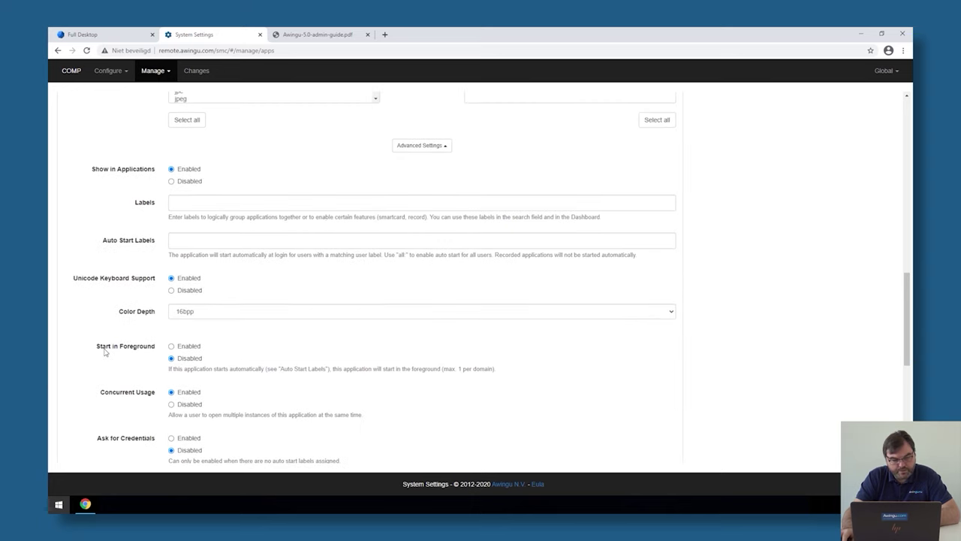
{"action": "scroll", "coordinate": [114, 344], "scroll_direction": "down", "scroll_amount": 1}
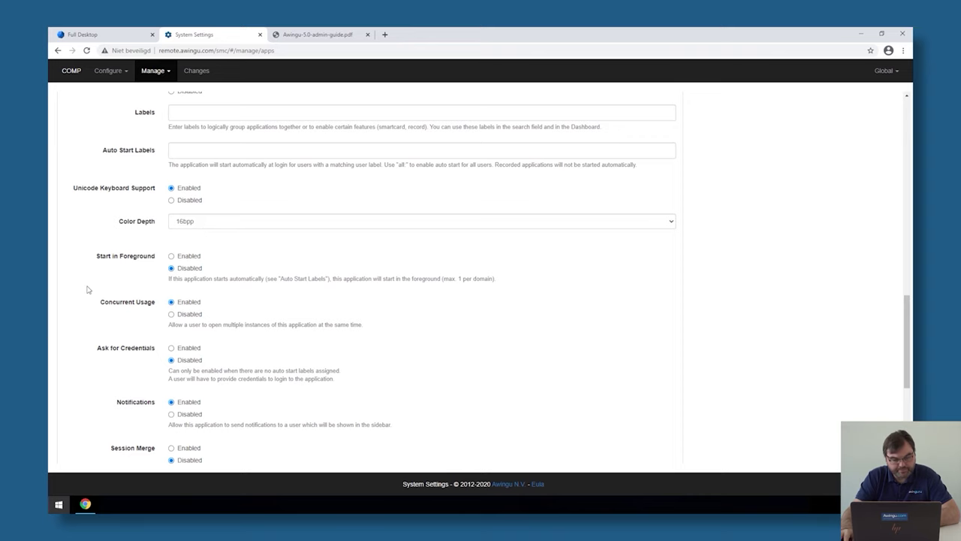
{"action": "scroll", "coordinate": [86, 289], "scroll_direction": "down", "scroll_amount": 2}
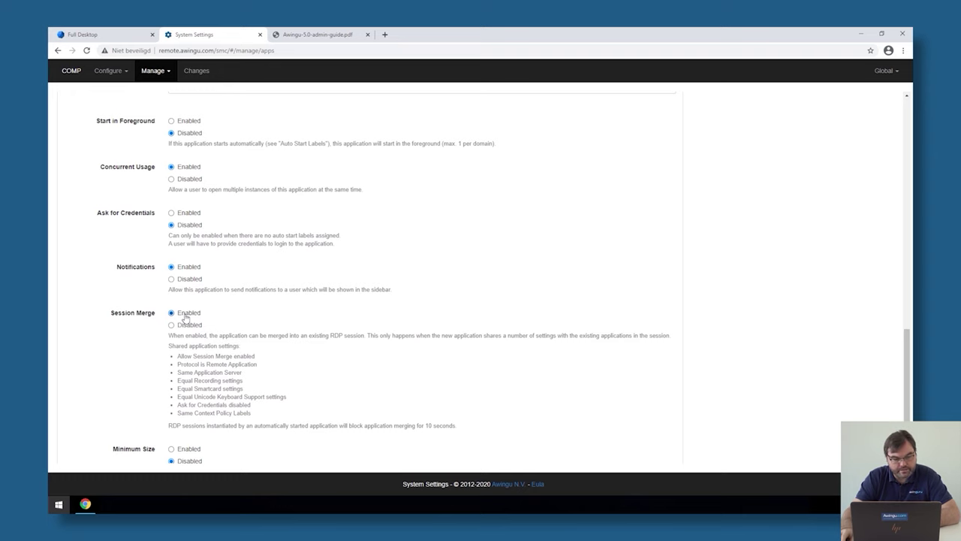
{"action": "scroll", "coordinate": [187, 319], "scroll_direction": "down", "scroll_amount": 2}
{"action": "scroll", "coordinate": [220, 324], "scroll_direction": "down", "scroll_amount": 1}
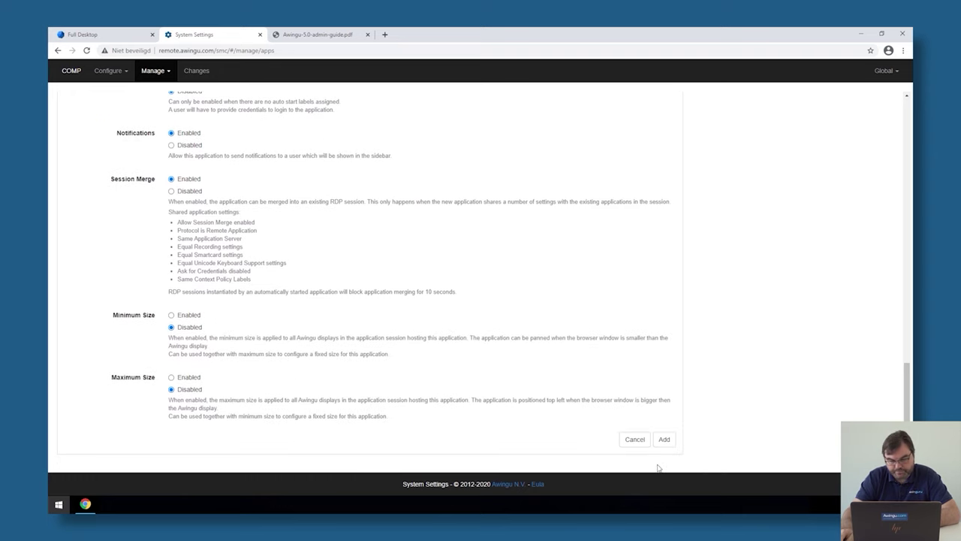
{"action": "left_click", "coordinate": [665, 440]}
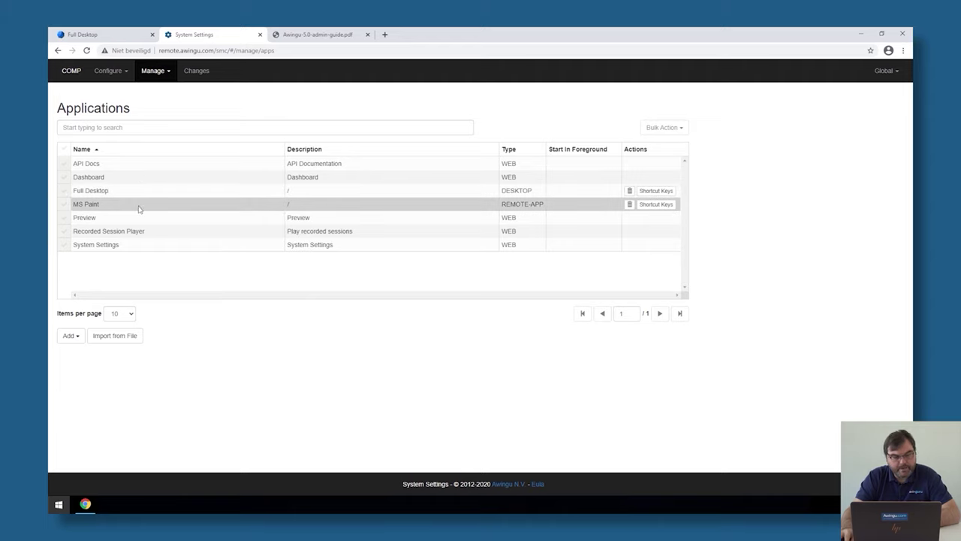
Start a new RDP application named Calculator and choose calculator.png as its icon
{"action": "left_click", "coordinate": [70, 336]}
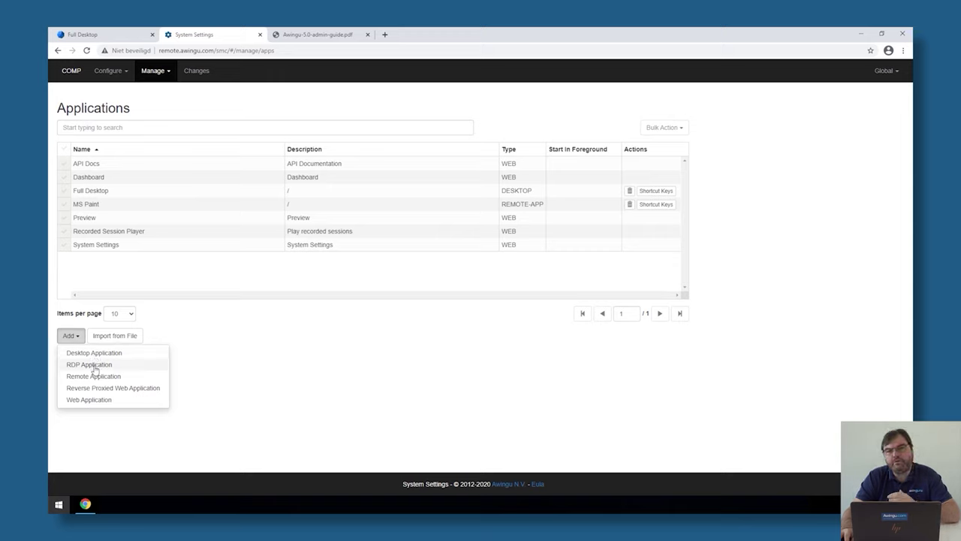
{"action": "left_click", "coordinate": [90, 365]}
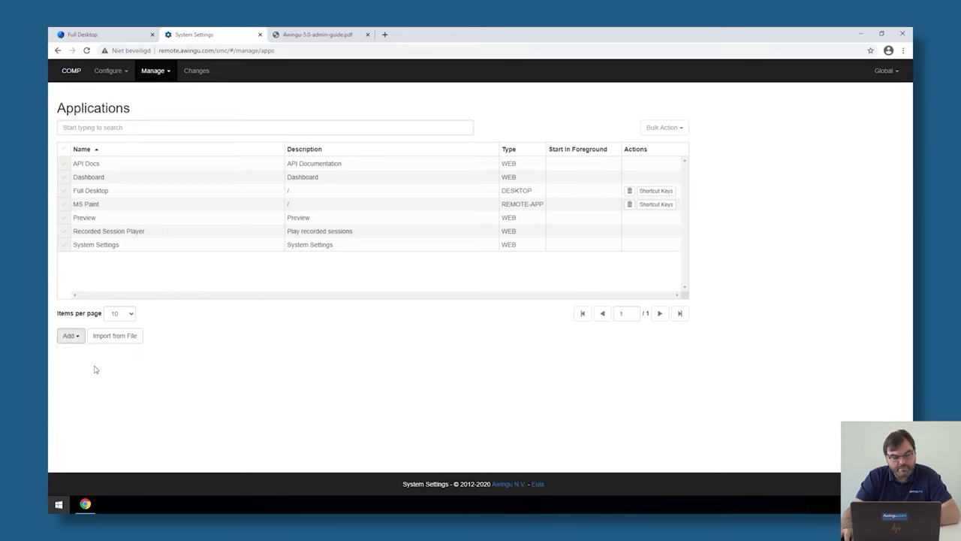
{"action": "type", "text": "Calculator"}
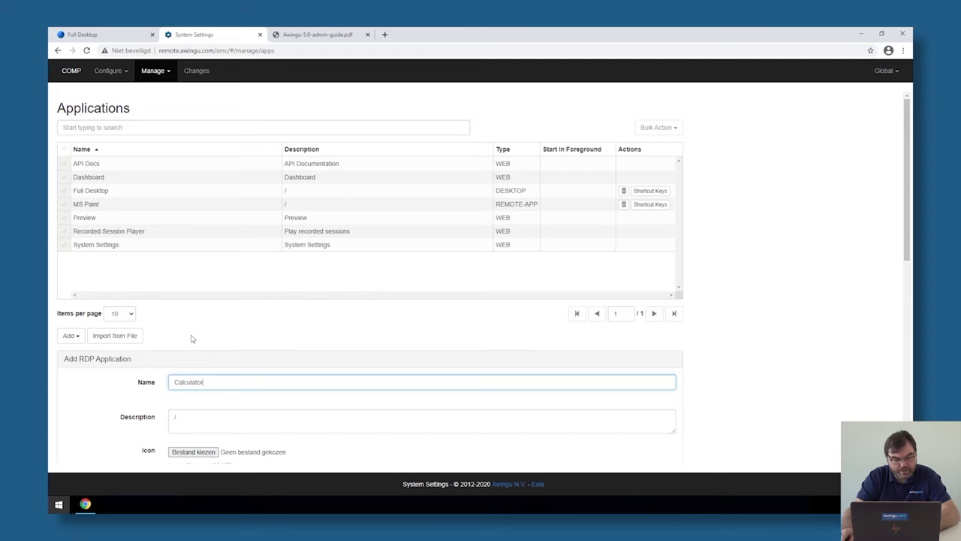
{"action": "scroll", "coordinate": [191, 338], "scroll_direction": "down", "scroll_amount": 1}
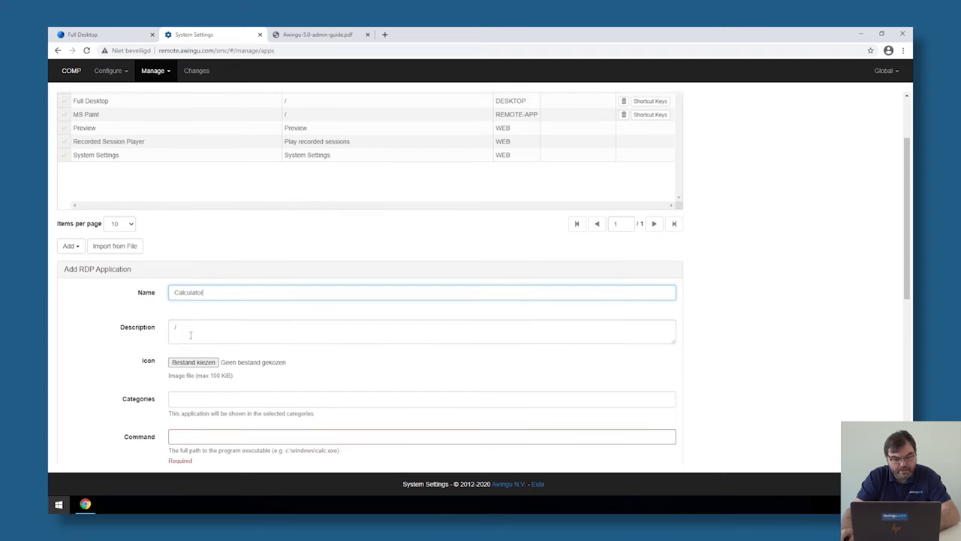
{"action": "left_click", "coordinate": [222, 358]}
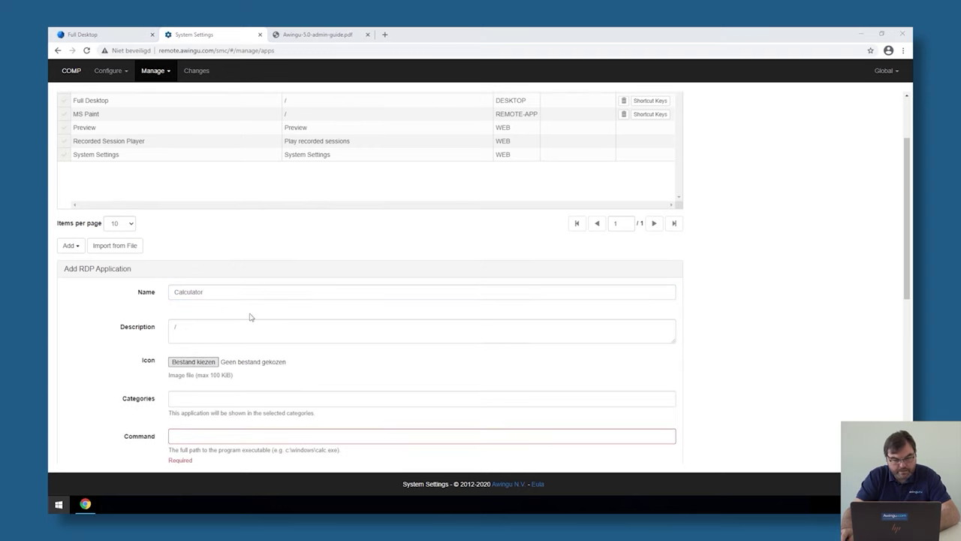
{"action": "left_click", "coordinate": [267, 171]}
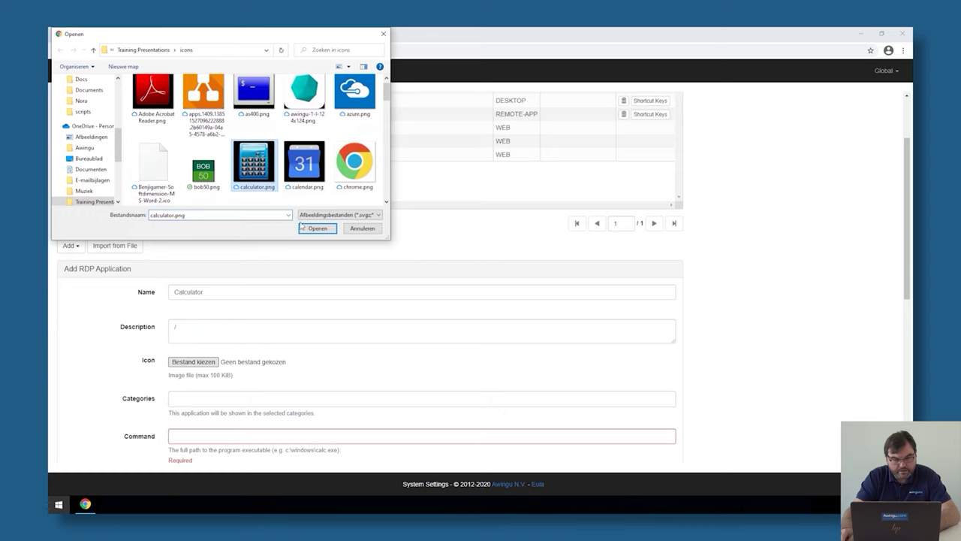
{"action": "left_click", "coordinate": [326, 269]}
{"action": "left_click", "coordinate": [317, 227]}
Set the Calculator application's command to c:\windows\system32\win32calc.exe
{"action": "scroll", "coordinate": [260, 358], "scroll_direction": "down", "scroll_amount": 1}
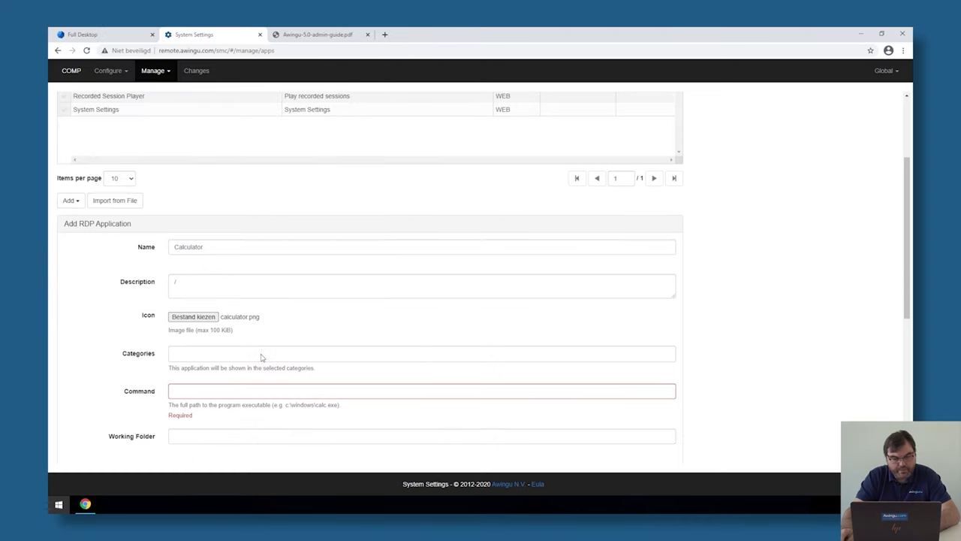
{"action": "left_click", "coordinate": [180, 389]}
{"action": "type", "text": "c:\\windows\\system32\\win32calc.exe"}
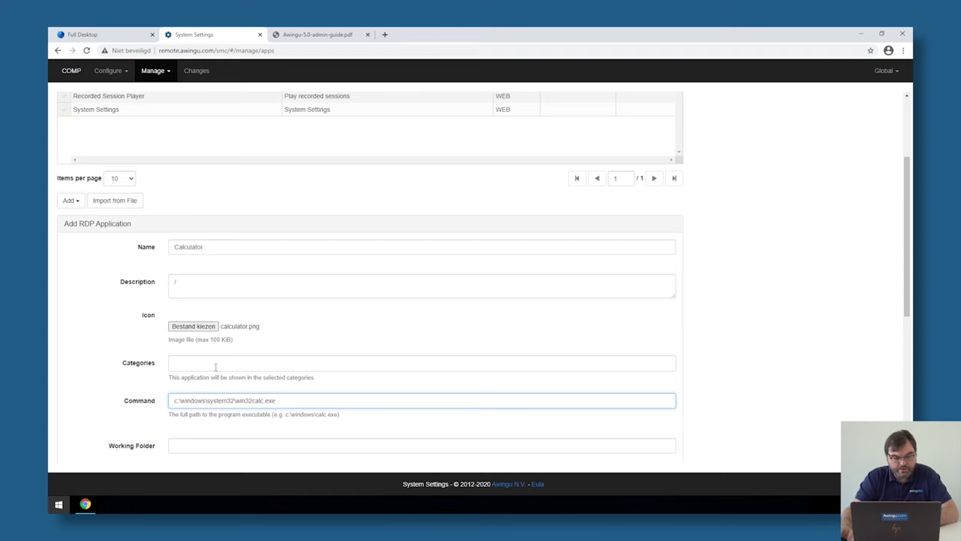
{"action": "left_click", "coordinate": [115, 390]}
Add the user label all: to the Calculator application so that it is assigned to every user
{"action": "scroll", "coordinate": [115, 390], "scroll_direction": "down", "scroll_amount": 1}
{"action": "scroll", "coordinate": [114, 390], "scroll_direction": "down", "scroll_amount": 3}
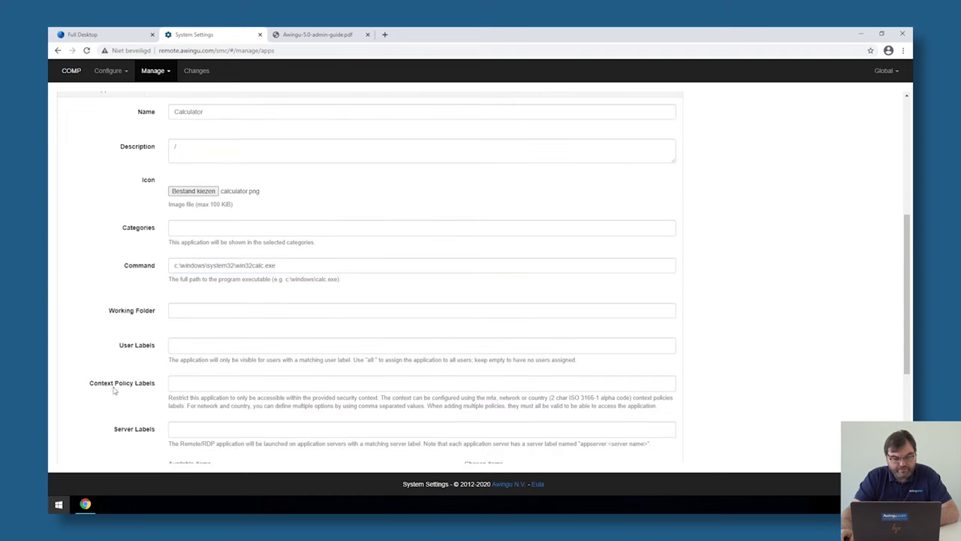
{"action": "left_click", "coordinate": [179, 350]}
{"action": "type", "text": "a"}
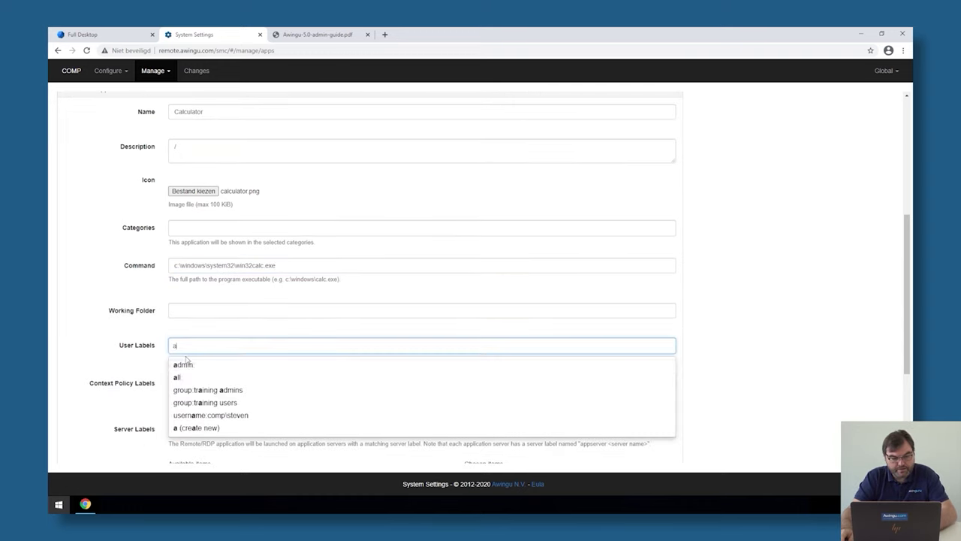
{"action": "left_click", "coordinate": [193, 378]}
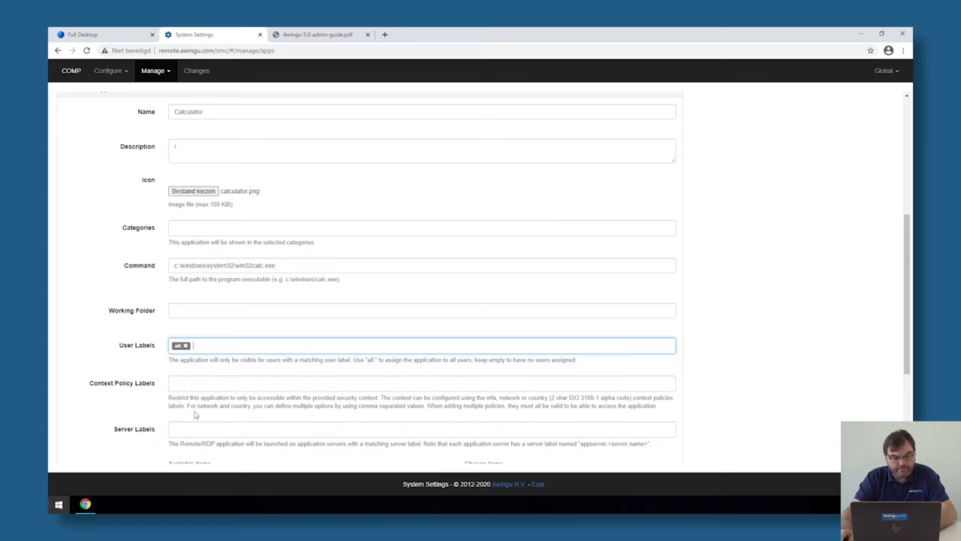
Add the server labels appserver:awingu-app-0 and appserver:awingu-app-1 to the Calculator application
{"action": "scroll", "coordinate": [193, 414], "scroll_direction": "down", "scroll_amount": 1}
{"action": "left_click", "coordinate": [199, 384]}
{"action": "type", "text": "a"}
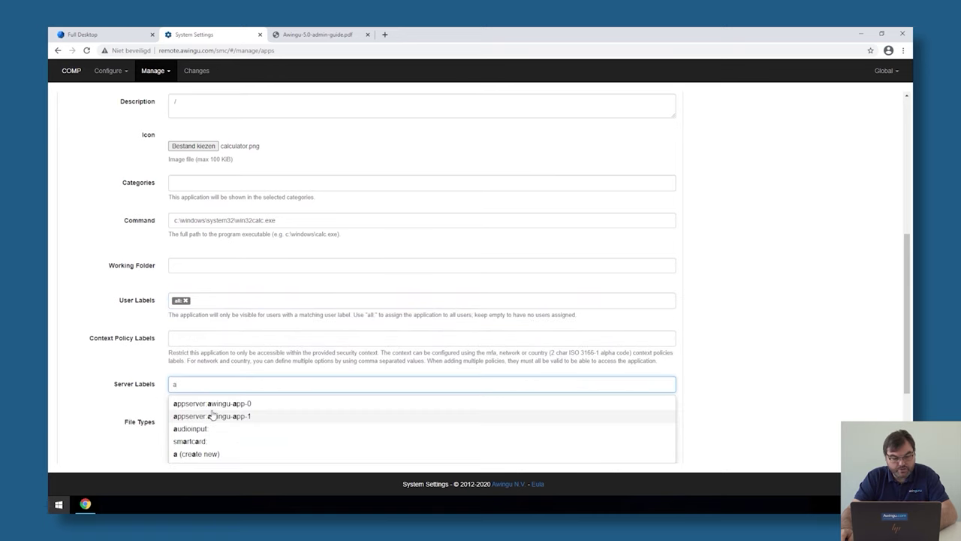
{"action": "left_click", "coordinate": [214, 405]}
{"action": "type", "text": "a"}
{"action": "left_click", "coordinate": [266, 403]}
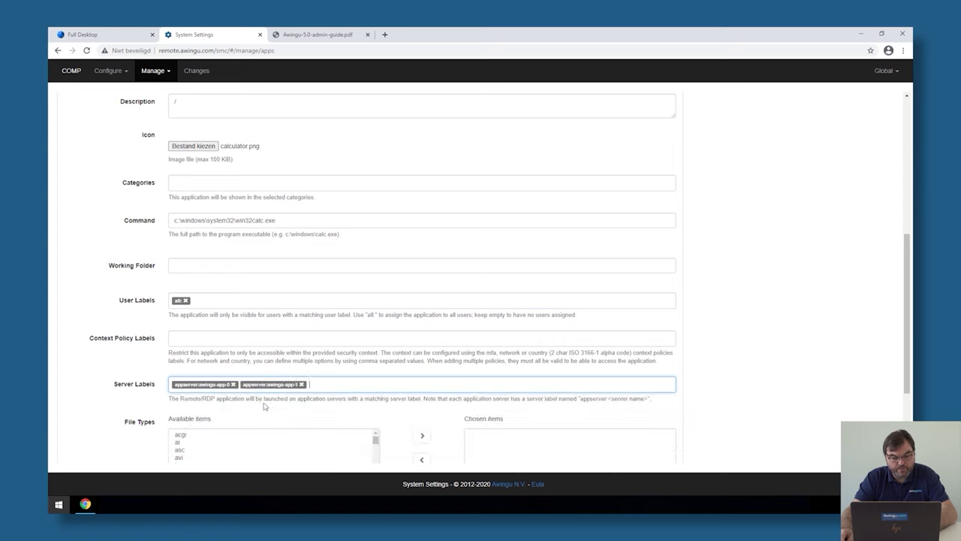
Review the Calculator application's file types and advanced settings, keep the defaults and add the application
{"action": "scroll", "coordinate": [113, 381], "scroll_direction": "down", "scroll_amount": 2}
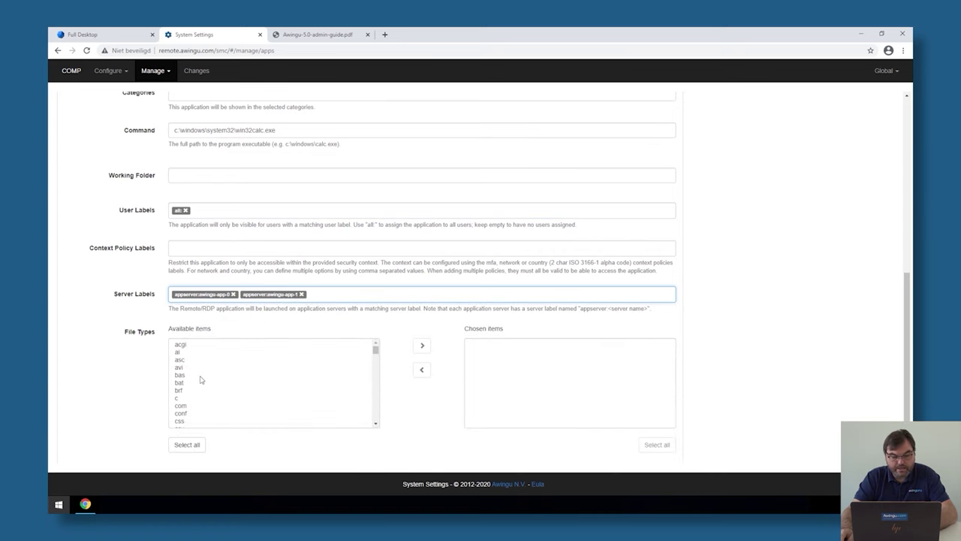
{"action": "scroll", "coordinate": [201, 380], "scroll_direction": "down", "scroll_amount": 1}
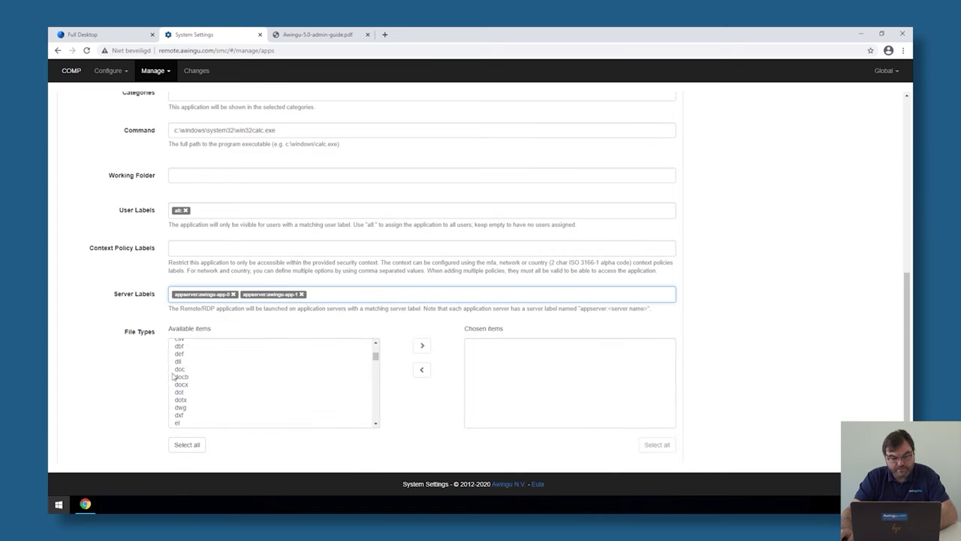
{"action": "scroll", "coordinate": [143, 375], "scroll_direction": "down", "scroll_amount": 2}
{"action": "left_click", "coordinate": [411, 423]}
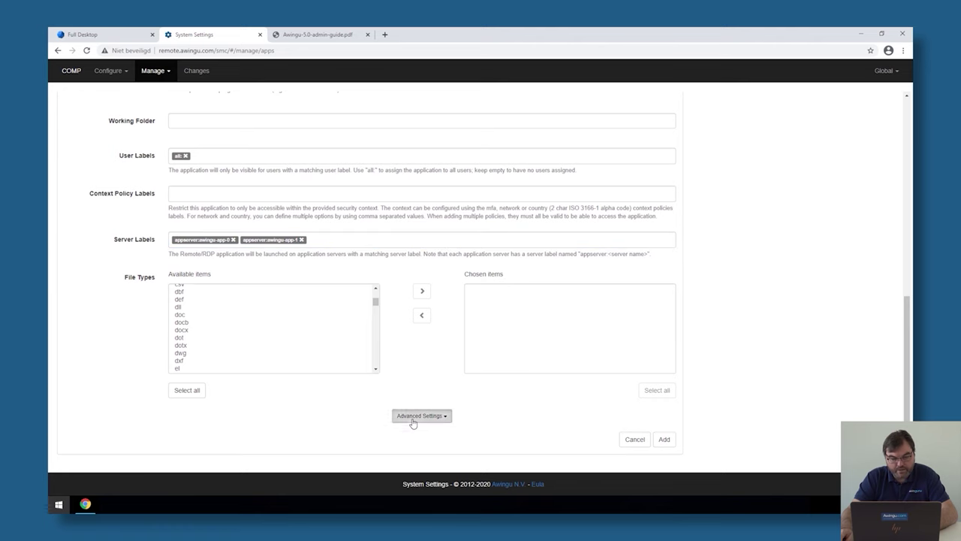
{"action": "scroll", "coordinate": [236, 407], "scroll_direction": "down", "scroll_amount": 5}
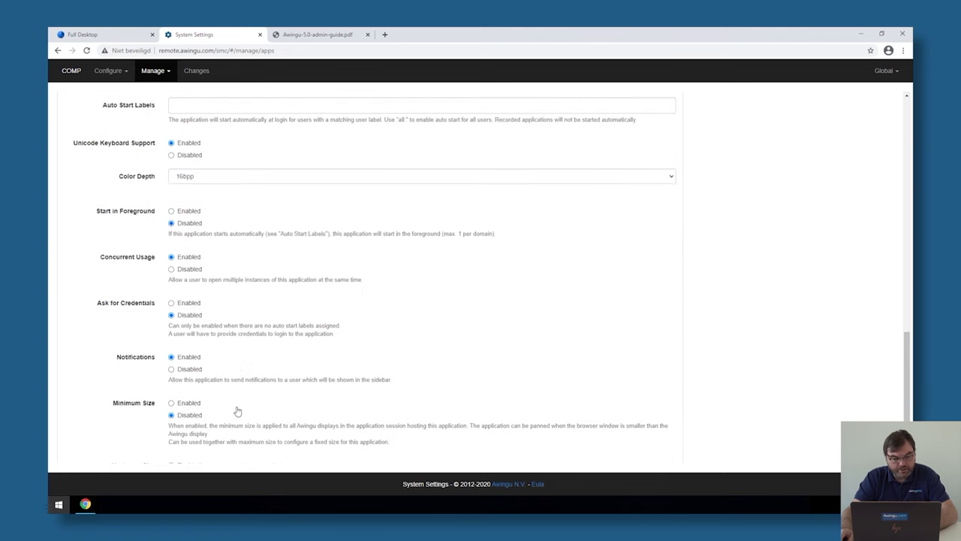
{"action": "scroll", "coordinate": [238, 411], "scroll_direction": "down", "scroll_amount": 2}
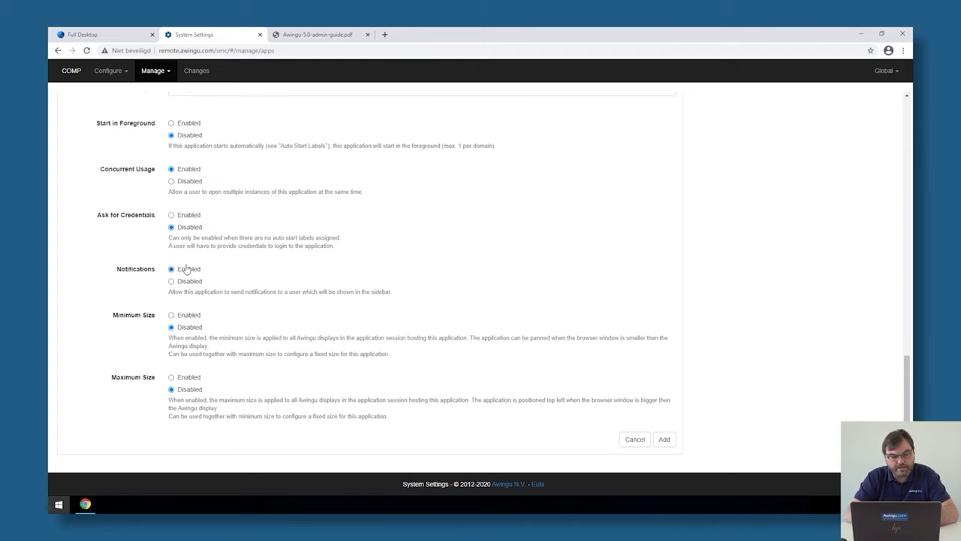
{"action": "left_click", "coordinate": [667, 441]}
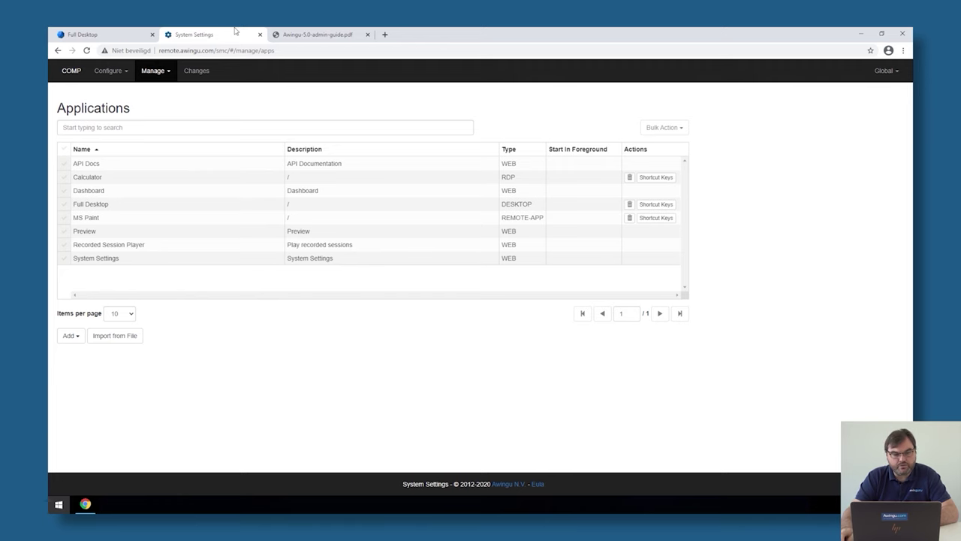
Close System Settings and log out of Awingu from the Full Desktop session
{"action": "left_click", "coordinate": [260, 35]}
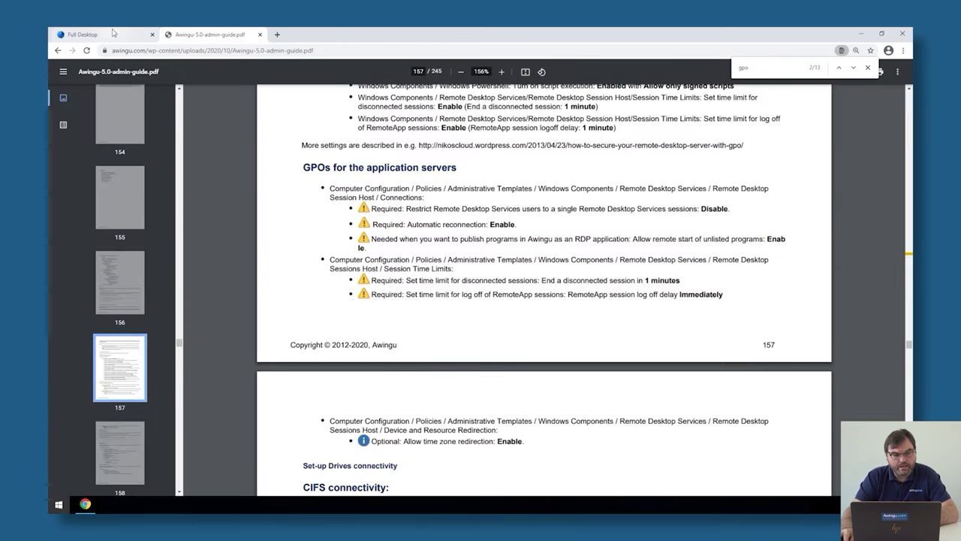
{"action": "left_click", "coordinate": [98, 35]}
{"action": "left_click", "coordinate": [102, 482]}
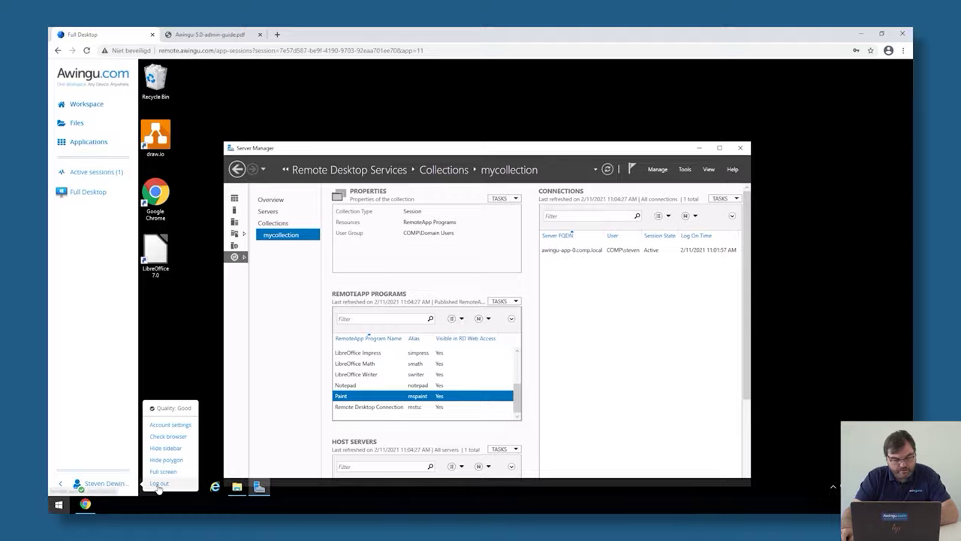
{"action": "left_click", "coordinate": [171, 483]}
{"action": "left_click", "coordinate": [522, 155]}
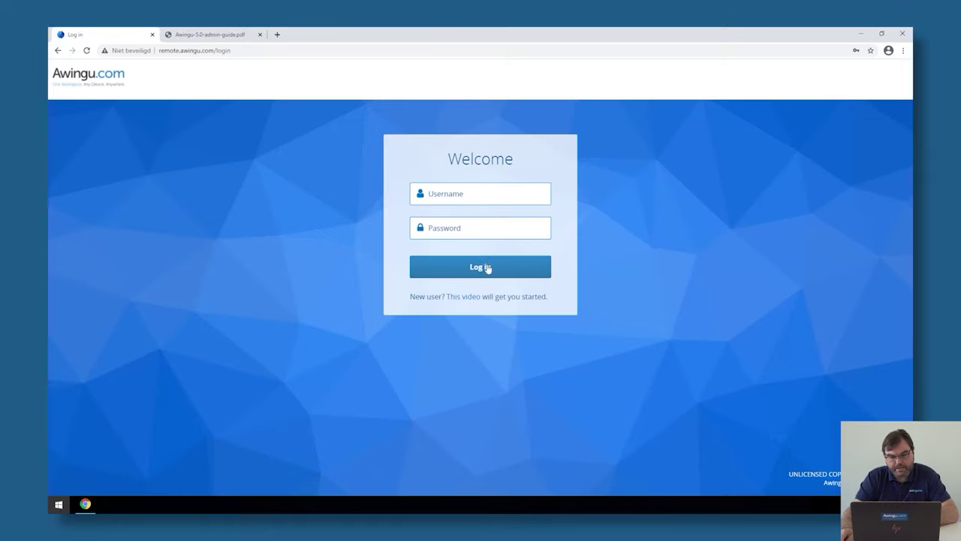
Log back in to Awingu with the account's username and password
{"action": "left_click", "coordinate": [470, 194]}
{"action": "left_click", "coordinate": [466, 219]}
{"action": "left_click", "coordinate": [476, 268]}
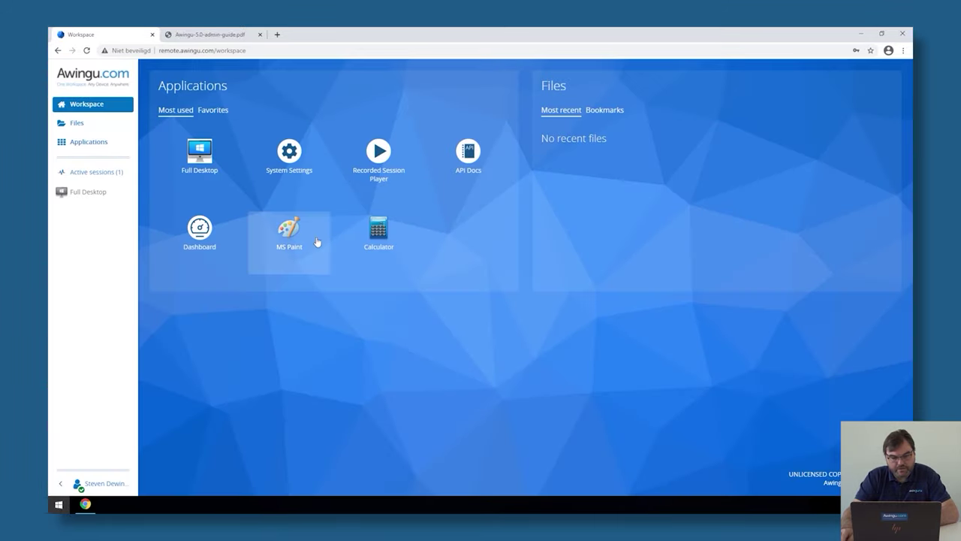
Launch the published Calculator and MS Paint applications from the workspace
{"action": "left_click", "coordinate": [383, 231]}
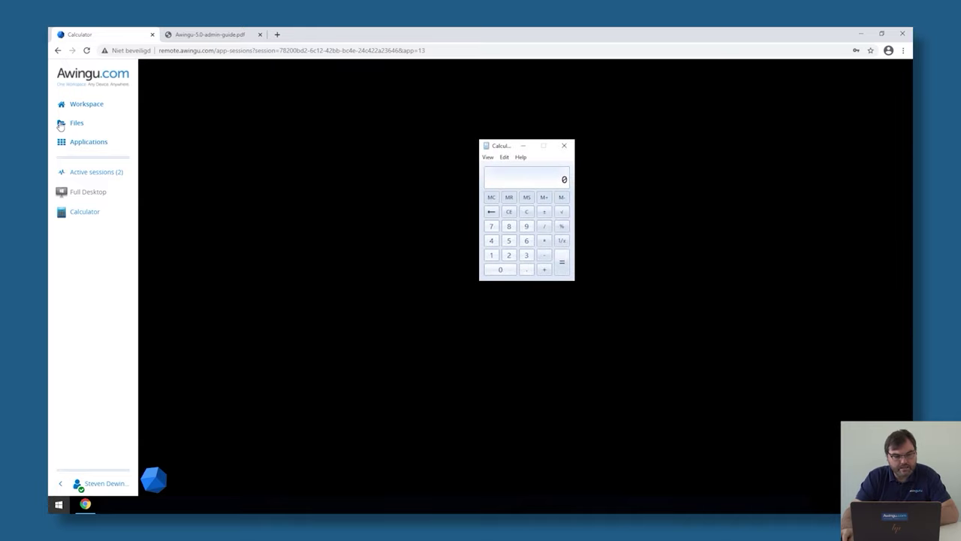
{"action": "left_click", "coordinate": [82, 104]}
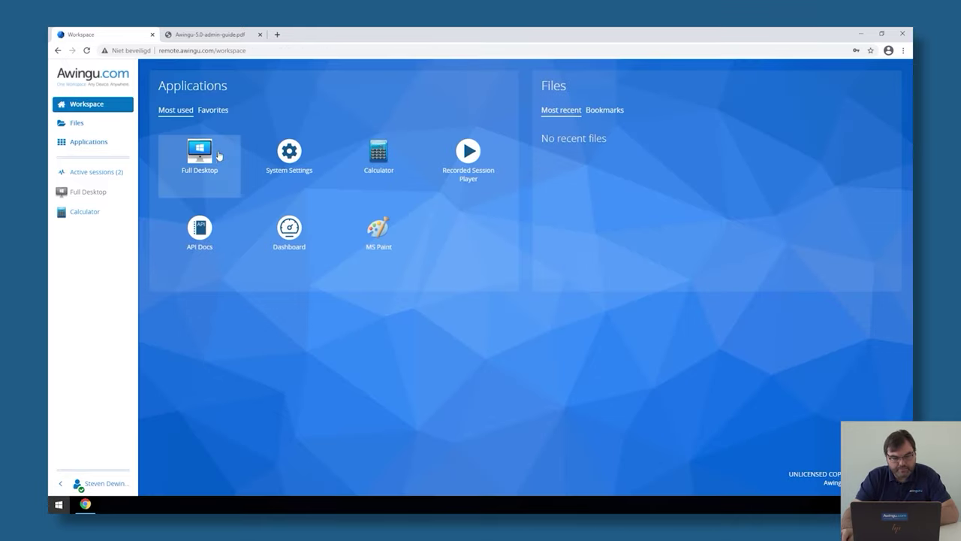
{"action": "left_click", "coordinate": [384, 245]}
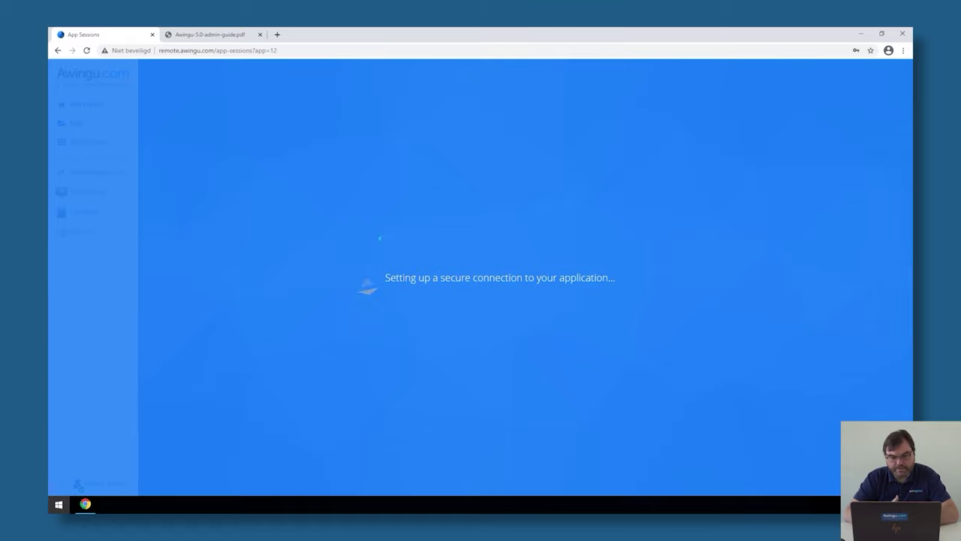